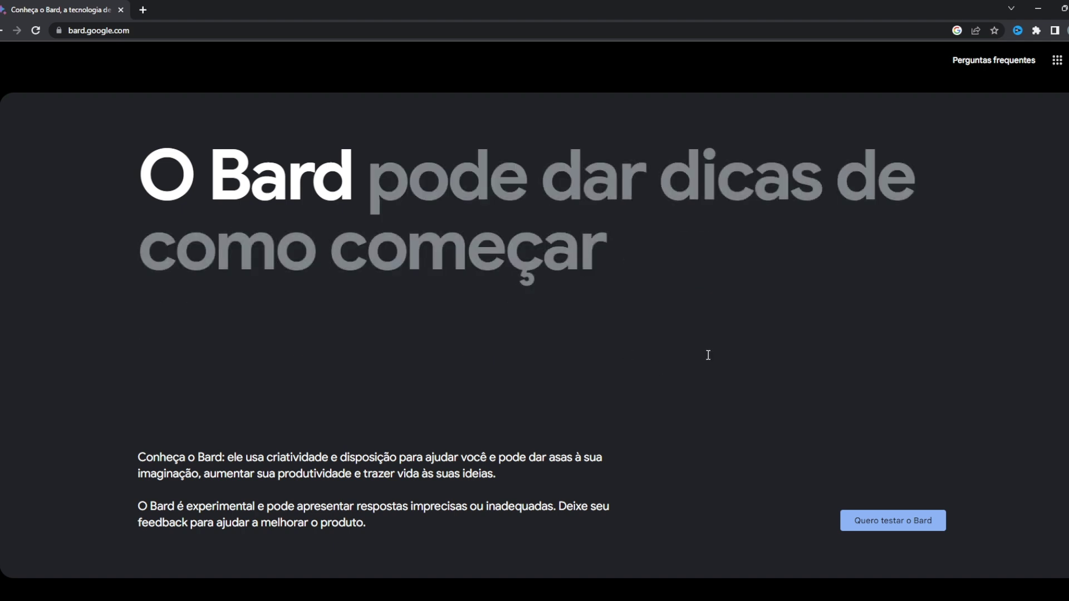
scroll(708, 355, down, 1)
scroll(707, 355, up, 1)
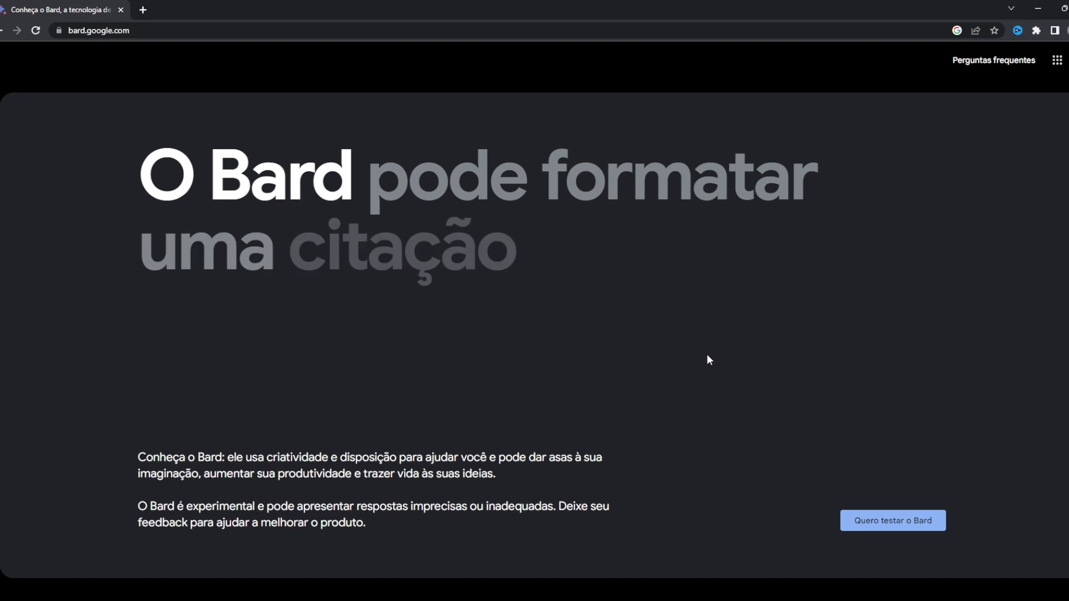
scroll(707, 355, down, 1)
scroll(695, 393, up, 1)
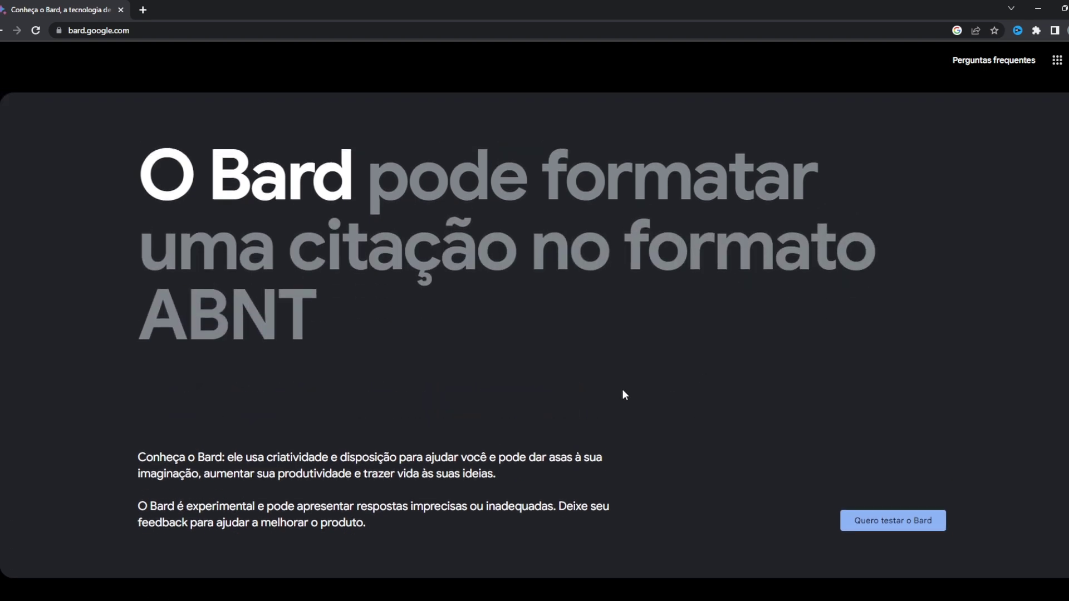
scroll(693, 396, down, 1)
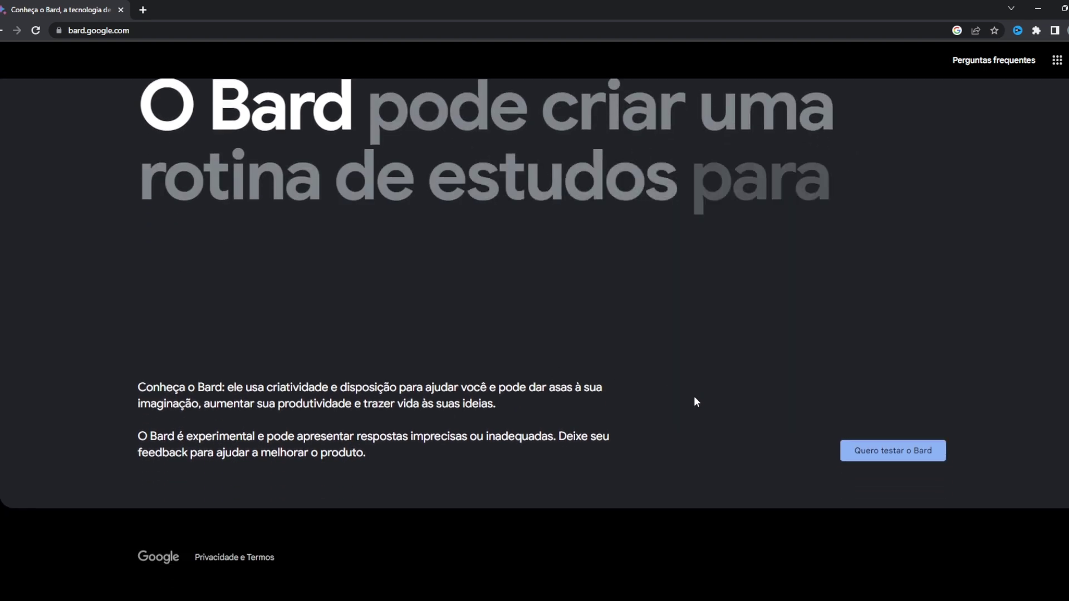
scroll(718, 412, up, 1)
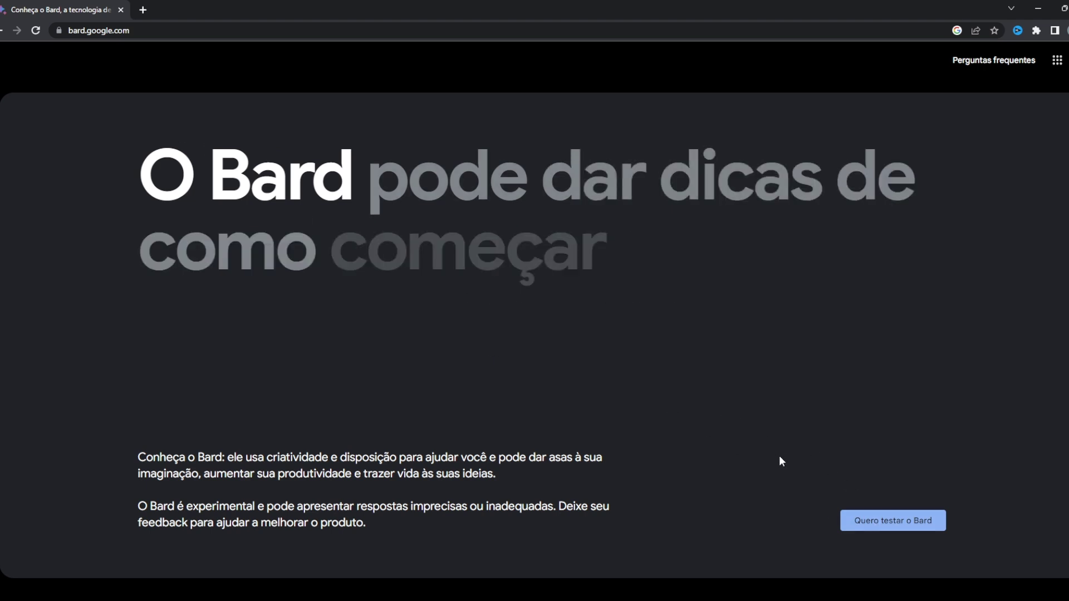
Start trying out Bard, accept the terms and privacy notice, and dismiss the notice about Bard being experimental
click(895, 519)
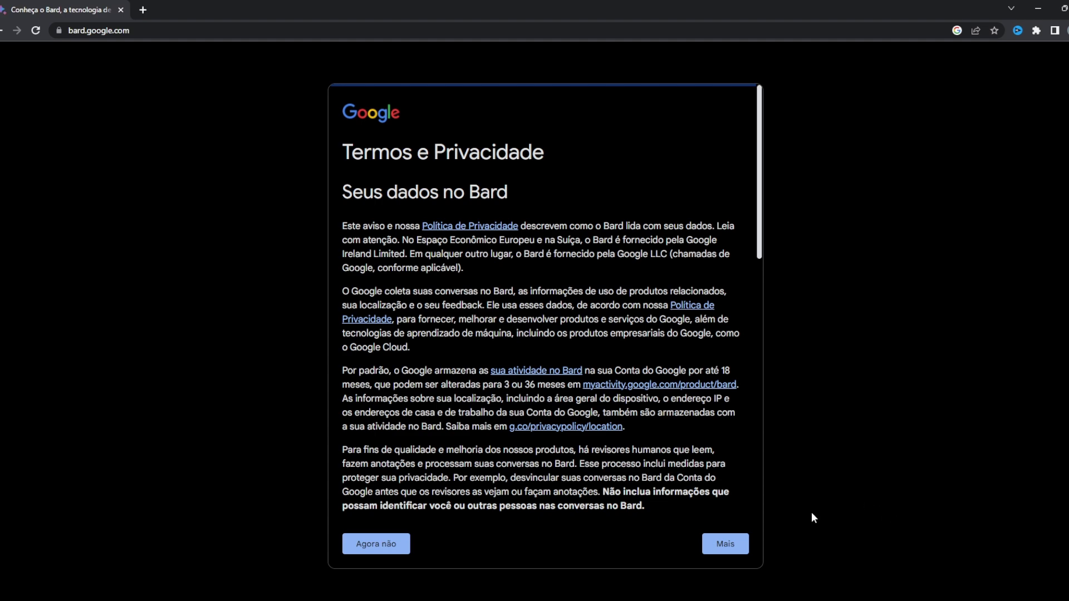
scroll(626, 360, down, 15)
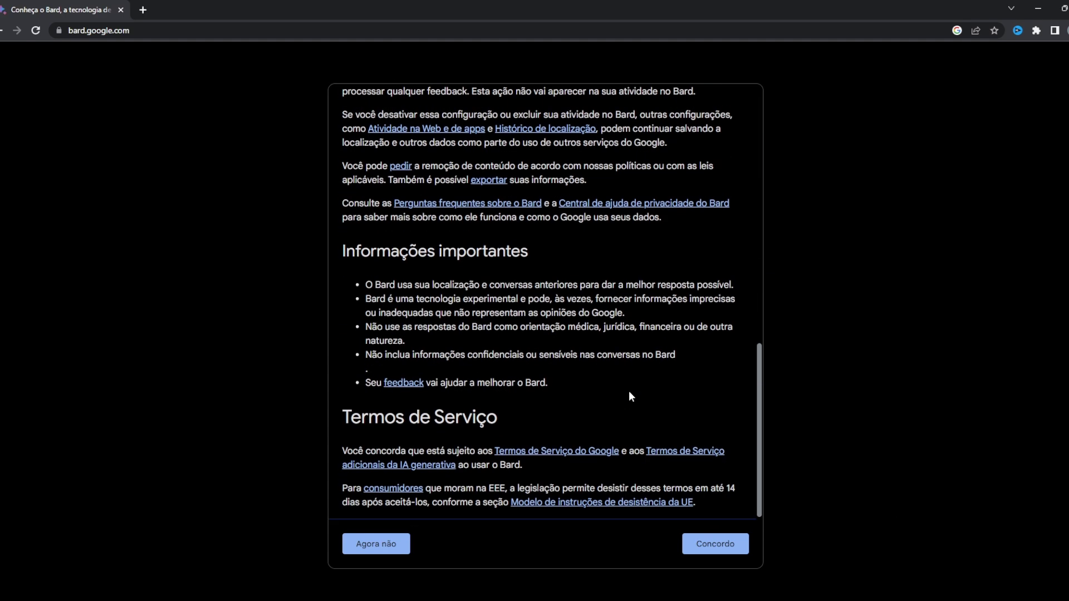
click(710, 541)
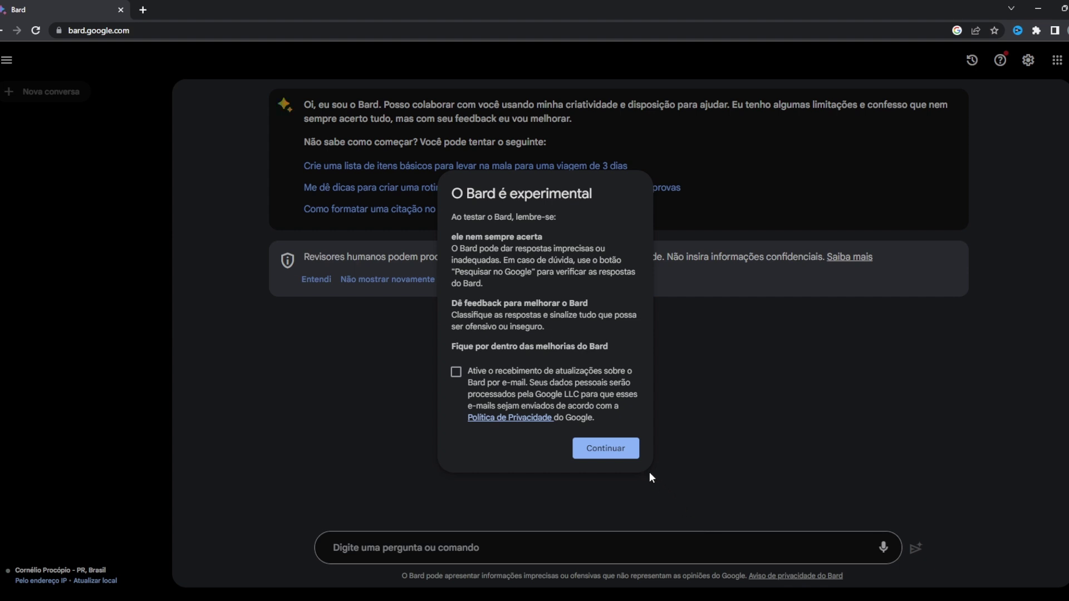
click(622, 451)
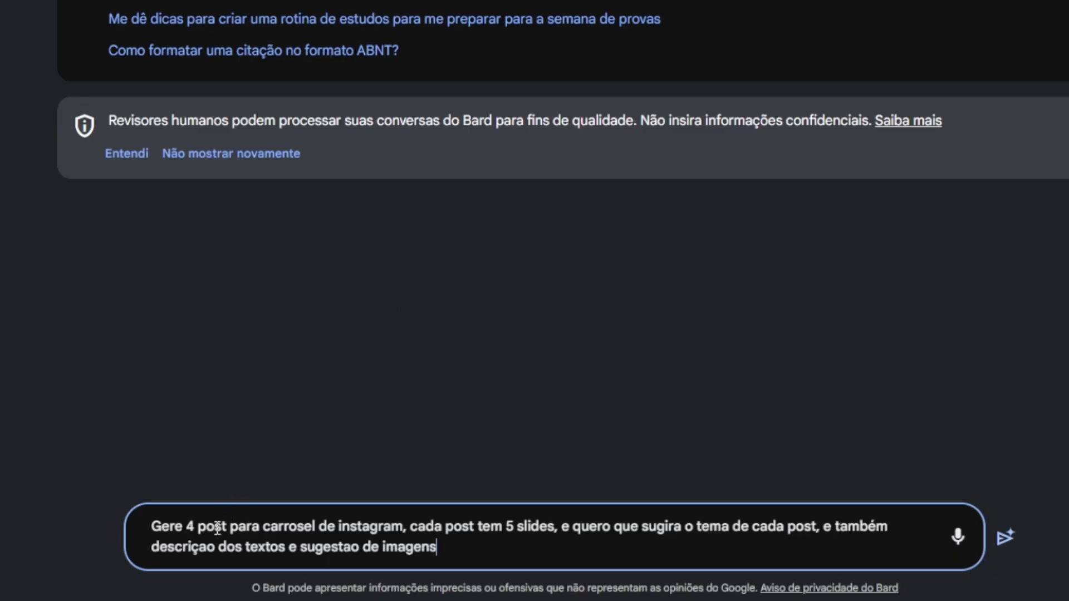
Correct "Gere 4 post" to "Gere 4 posts" in the Instagram carousel prompt and submit it
click(229, 526)
text(s)
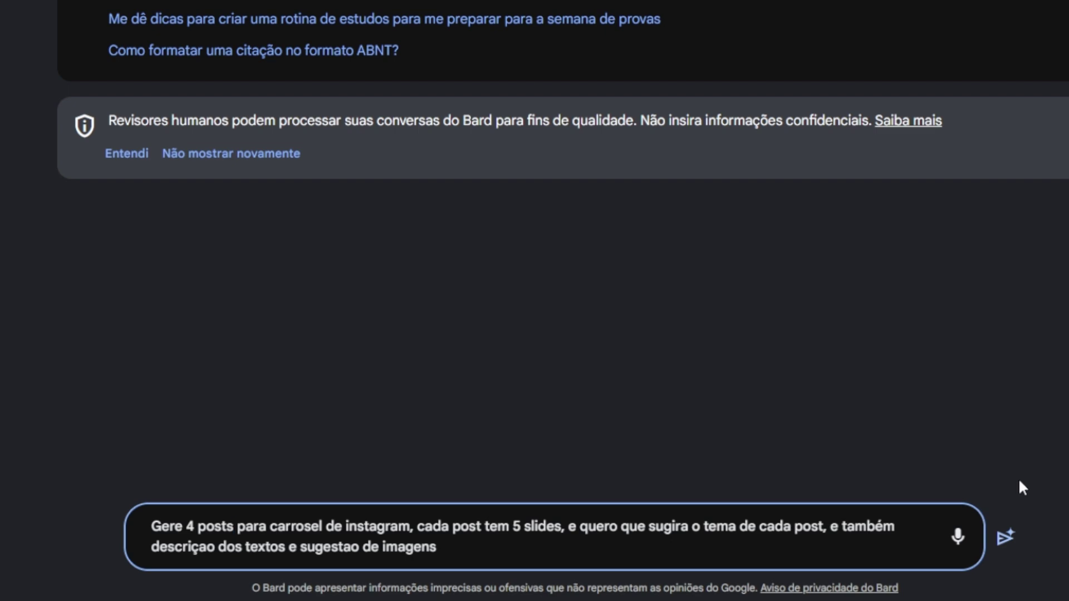
click(1011, 549)
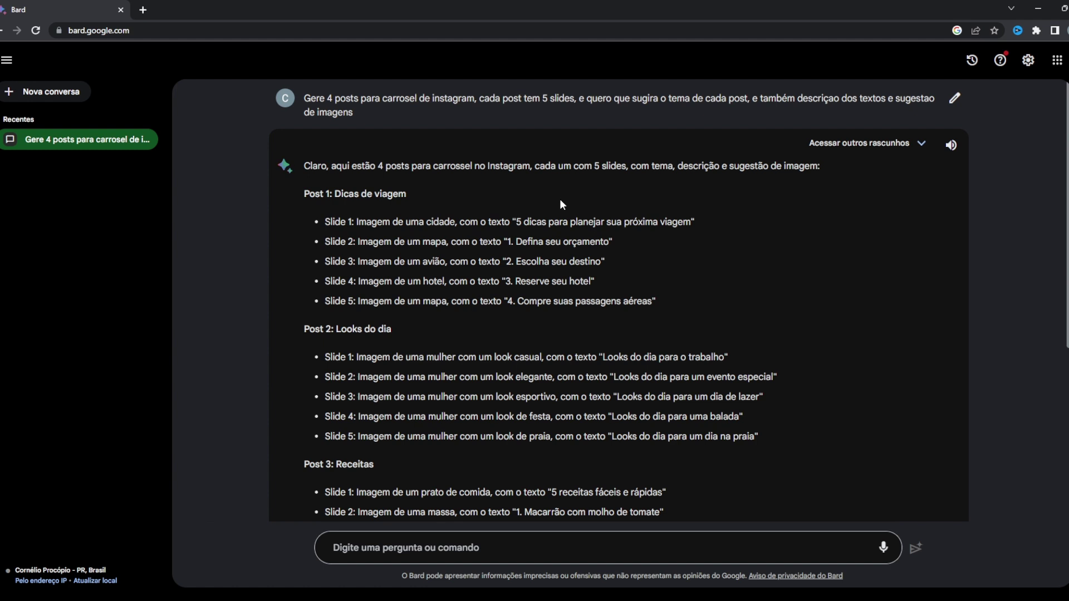
Read through the slide texts and image suggestions for the four carousel posts
scroll(373, 203, down, 1)
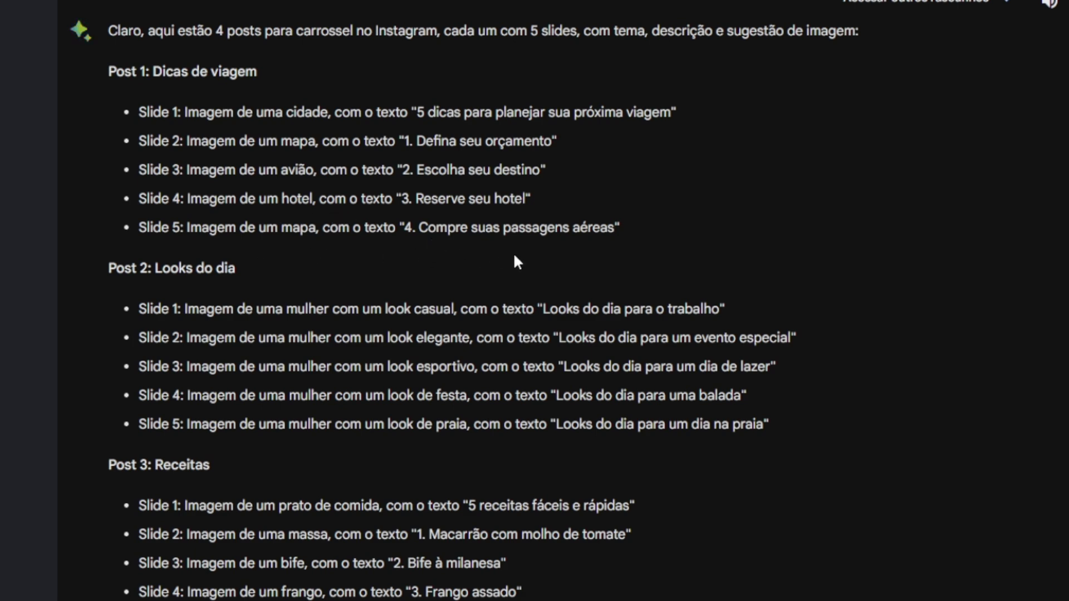
scroll(312, 259, down, 3)
scroll(311, 259, up, 2)
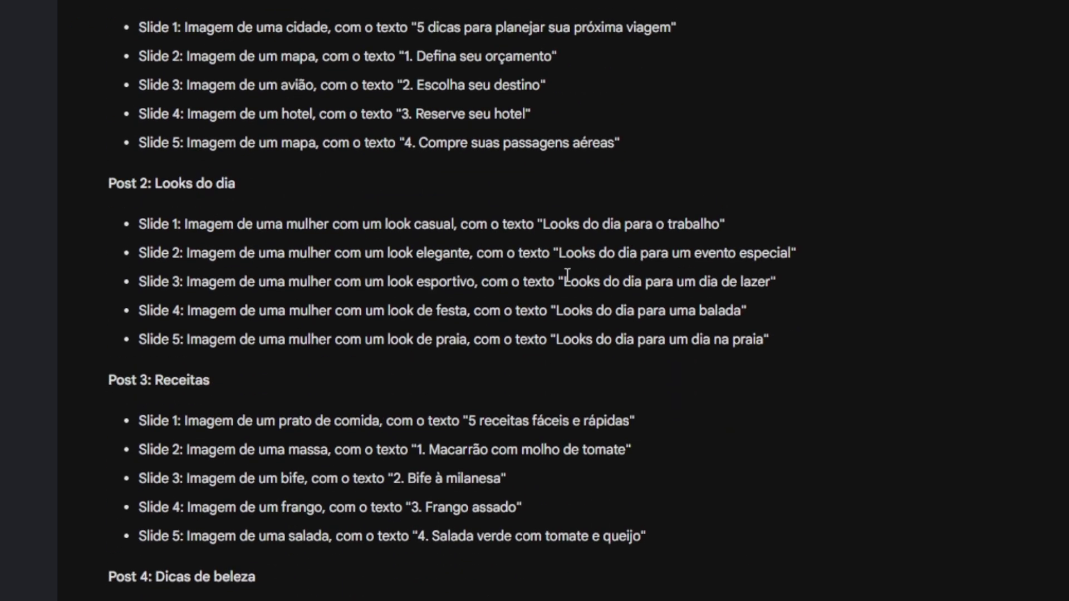
scroll(326, 279, down, 4)
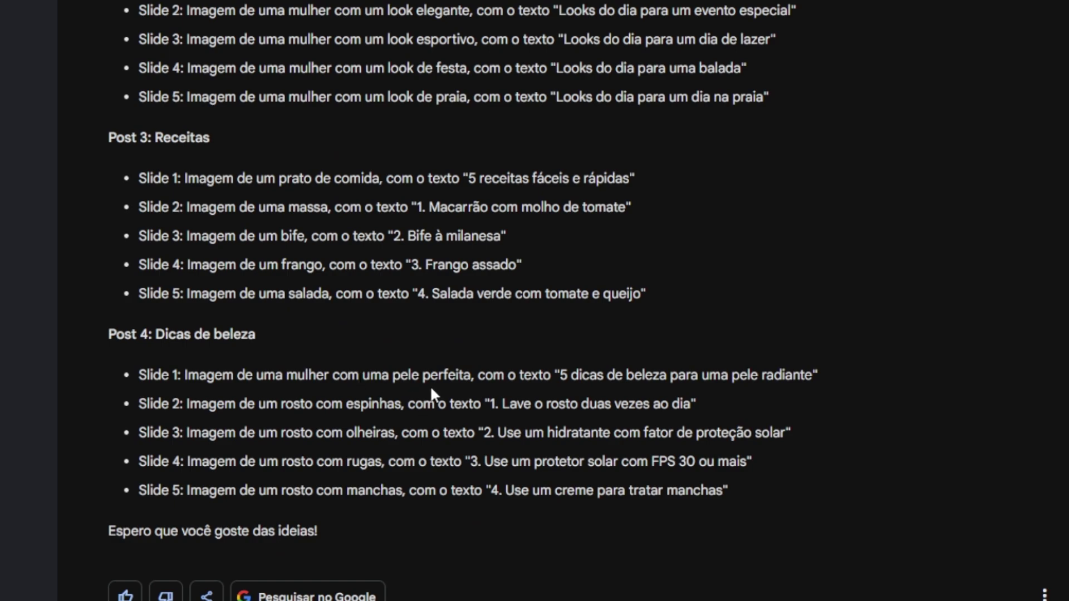
scroll(479, 420, up, 7)
scroll(415, 529, down, 7)
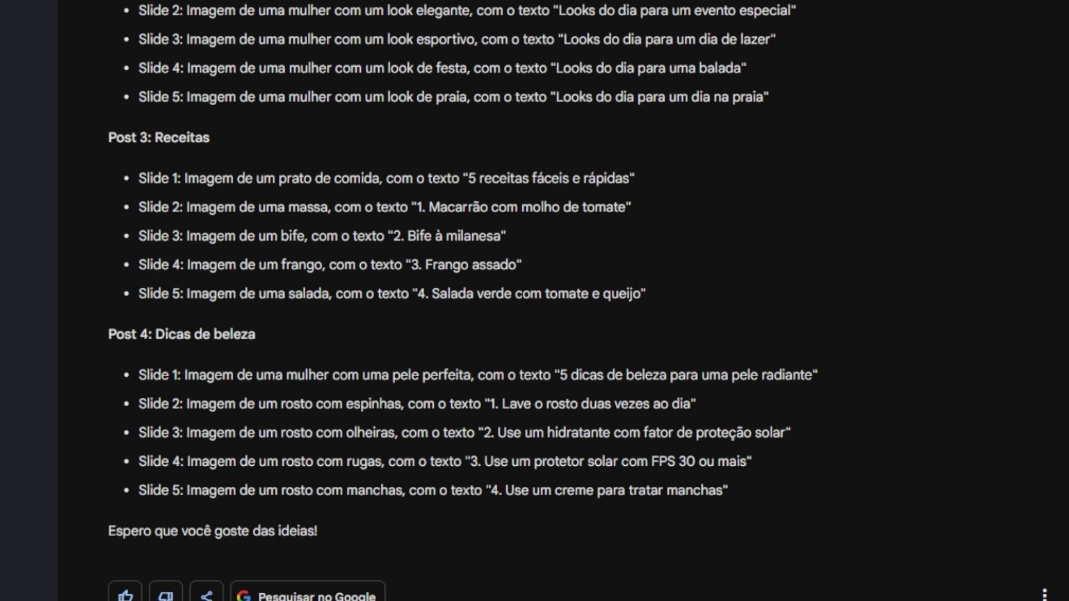
Submit the prompt "seja um engenheiro de prompt, e me de um prompt para produzir roteiros para vídeos shorts"
text(seja um en)
text(genheiro de prompt, e me de um prompt para produzir roteiros para vídeos shorts)
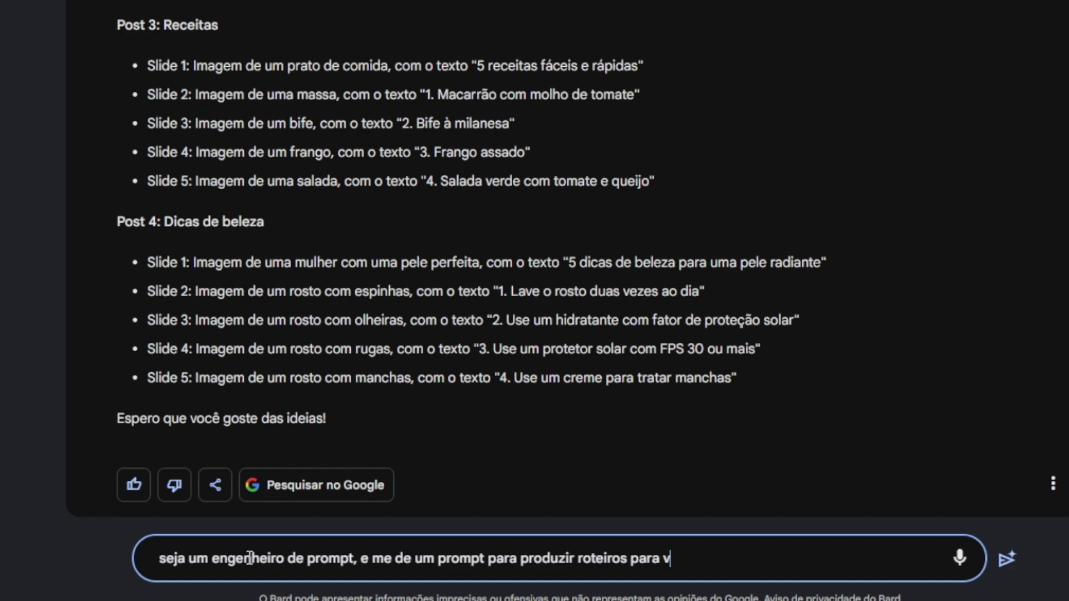
key(Return)
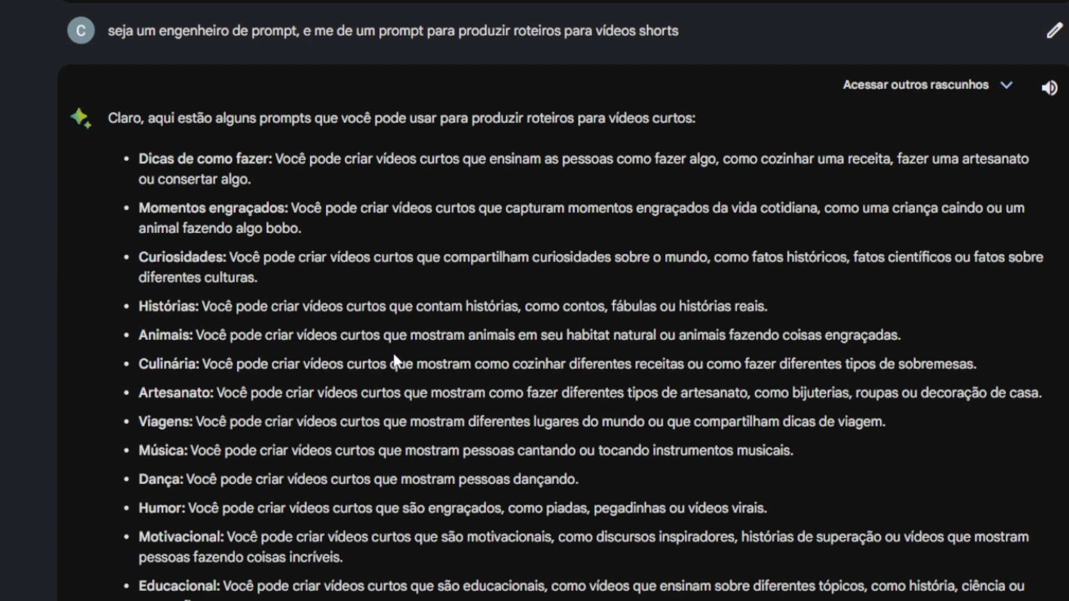
Submit the prompt "me de um roteiro, pra uma fabula que vou usar em um vídeo short 1 minuto para youtube"
mouse_move(199, 306)
mouse_down()
mouse_move(121, 307)
mouse_move(196, 308)
mouse_up()
click(144, 307)
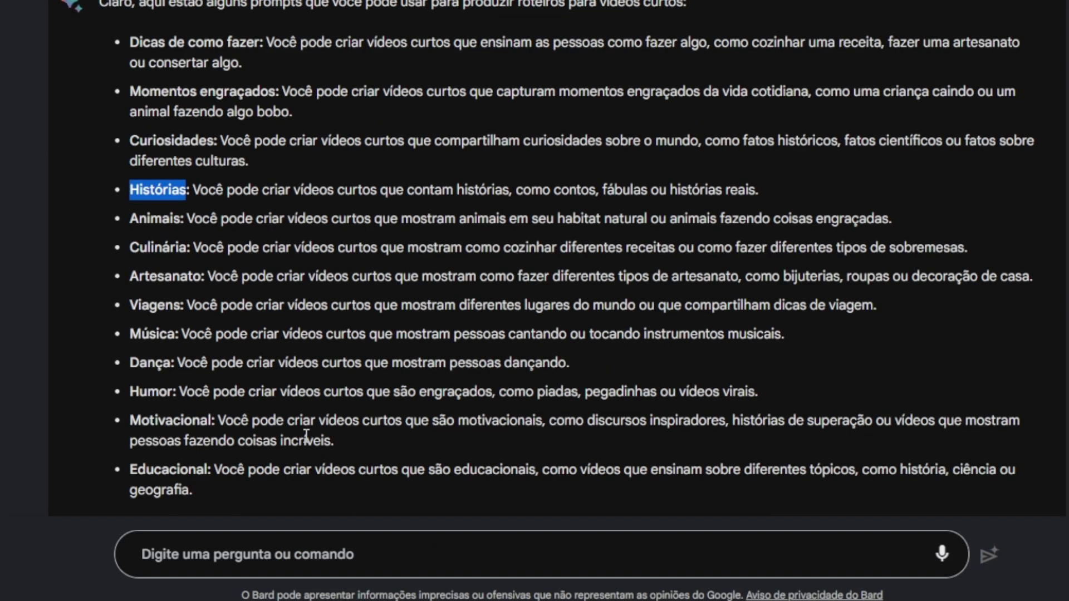
drag(650, 191, 603, 190)
click(238, 548)
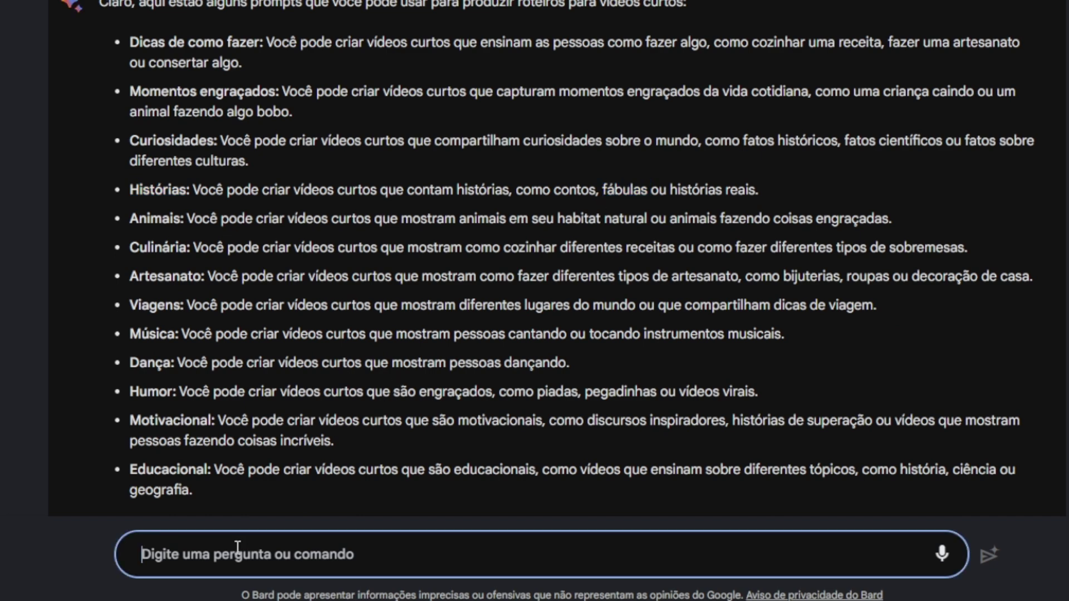
text(me de i,)
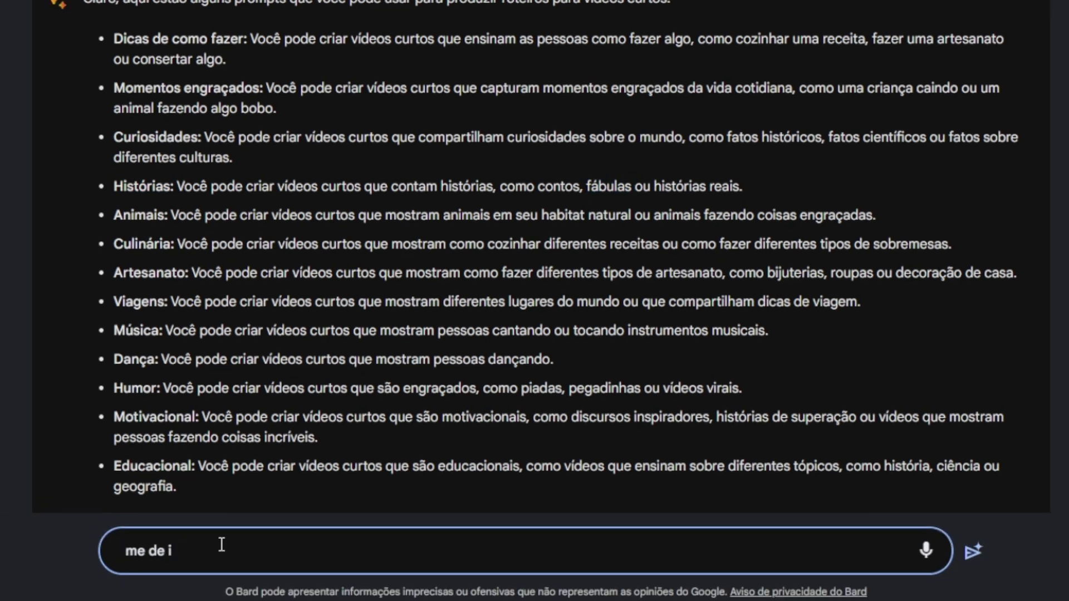
text(um roteiro, pra uma fabula que vou usar em um vídeo short para youtube)
click(556, 547)
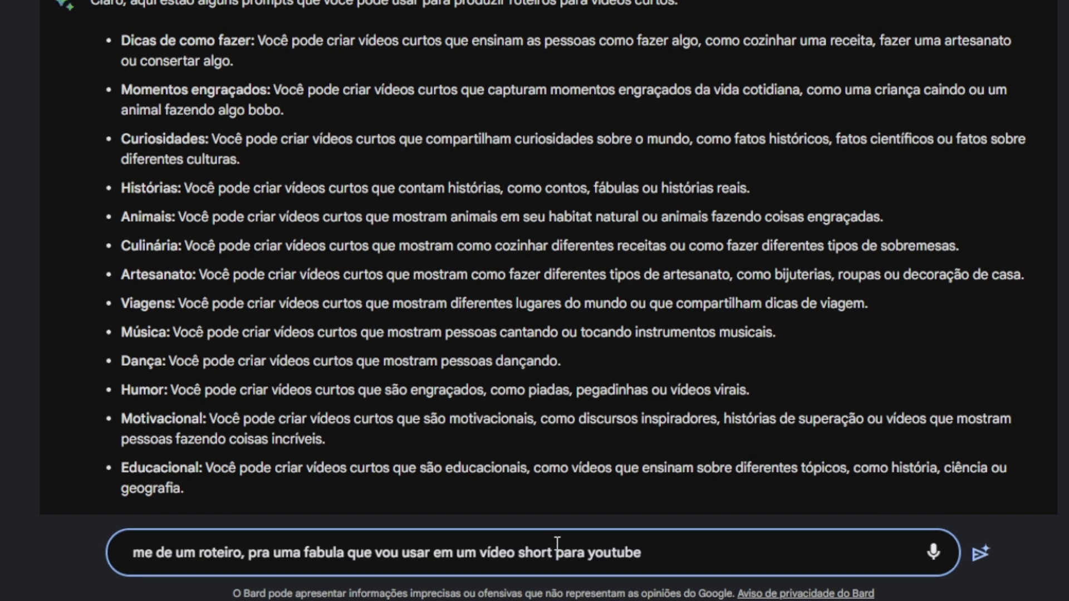
text(1 minuto)
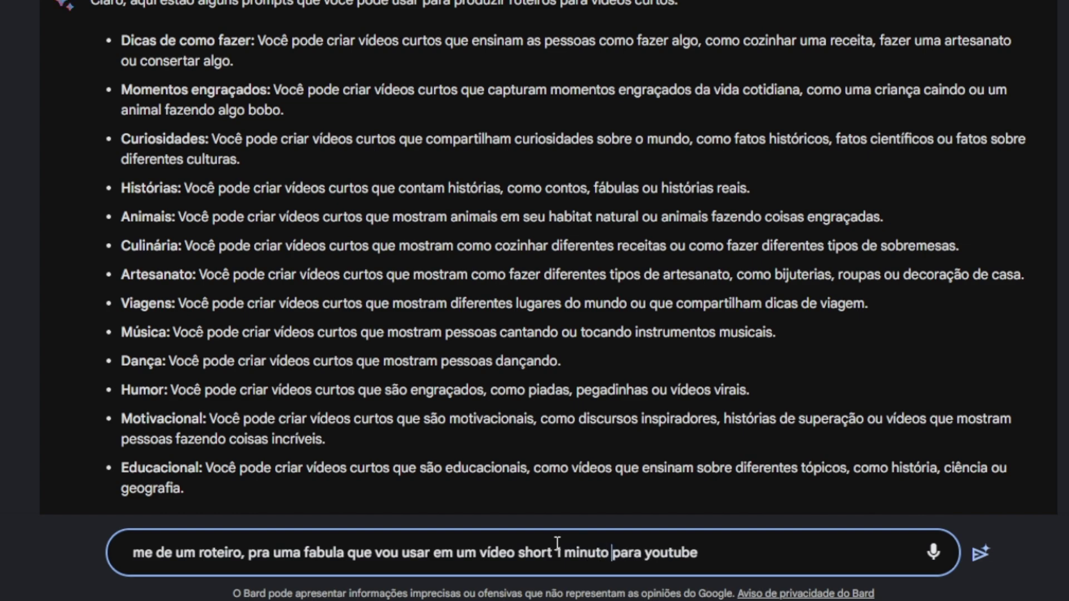
click(978, 552)
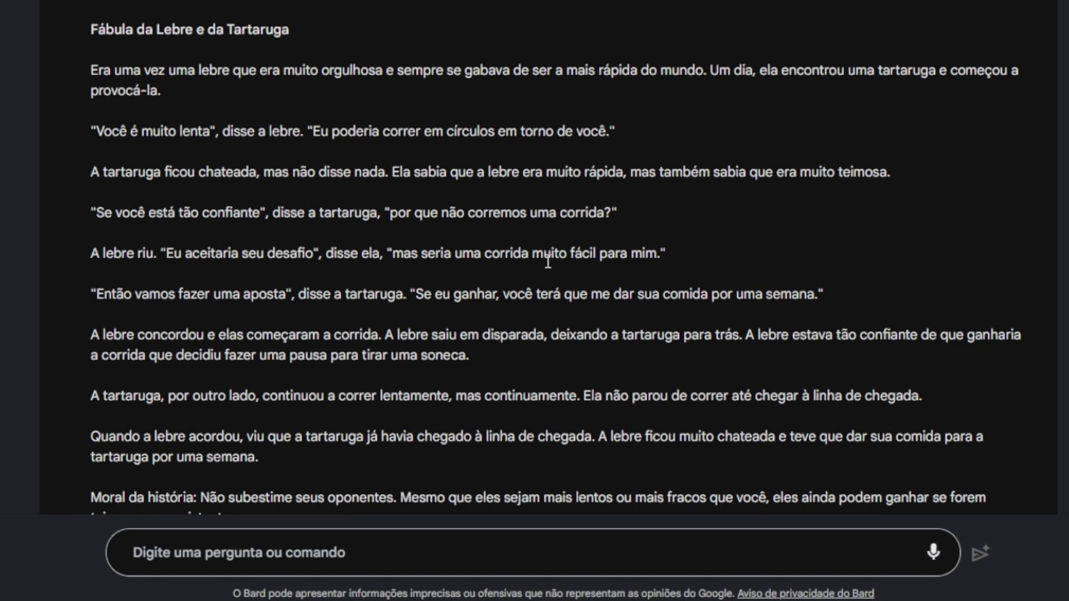
Read the hare and tortoise fable script and rate it as a good response
scroll(664, 182, down, 3)
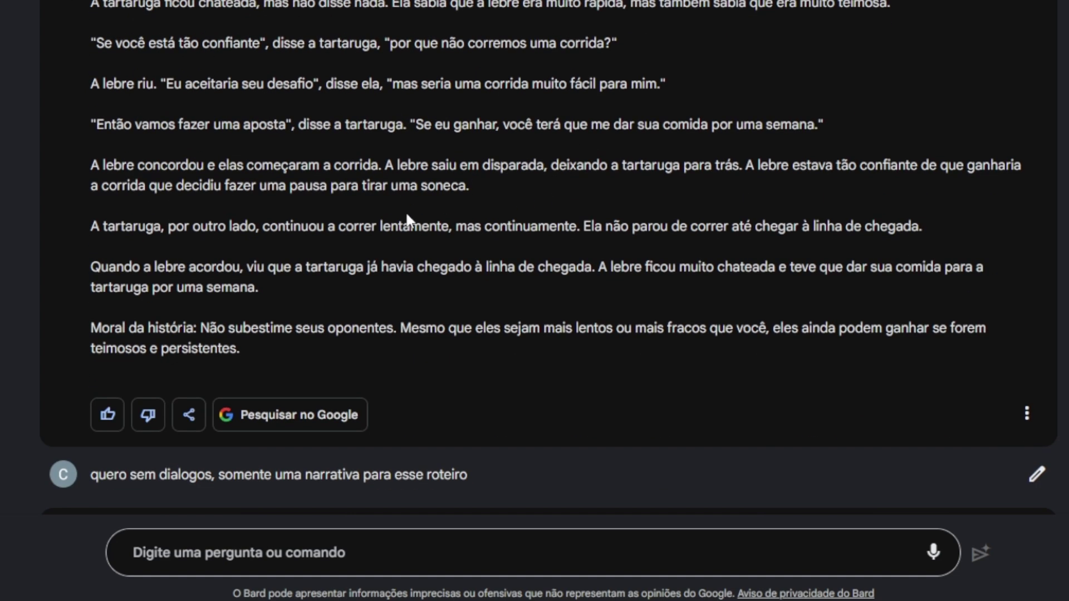
scroll(406, 218, up, 2)
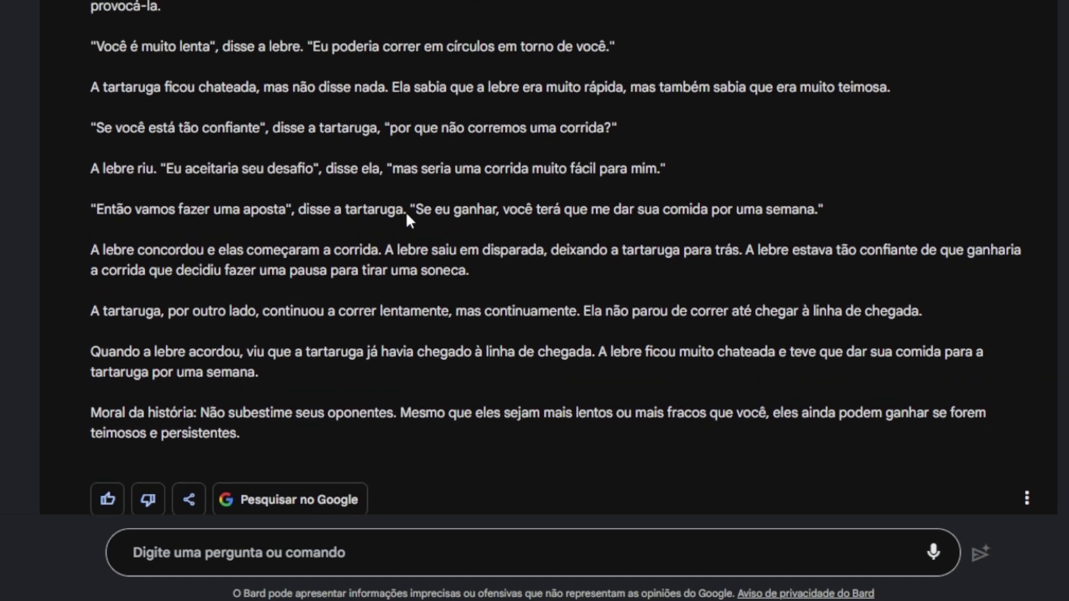
click(109, 503)
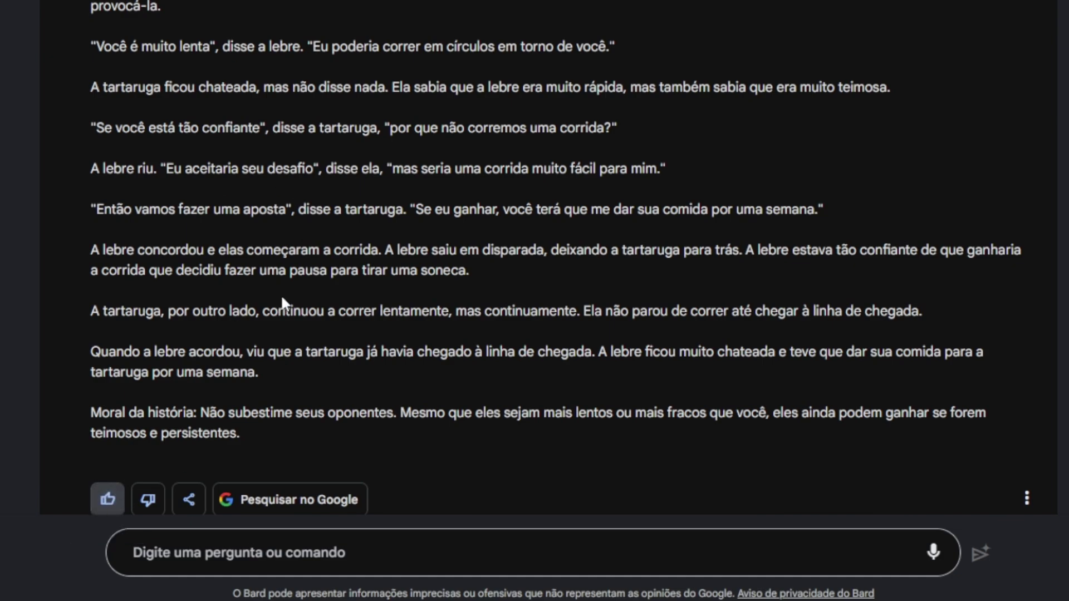
Look back over the earlier answers with the short video ideas and the carousel posts
scroll(376, 269, up, 15)
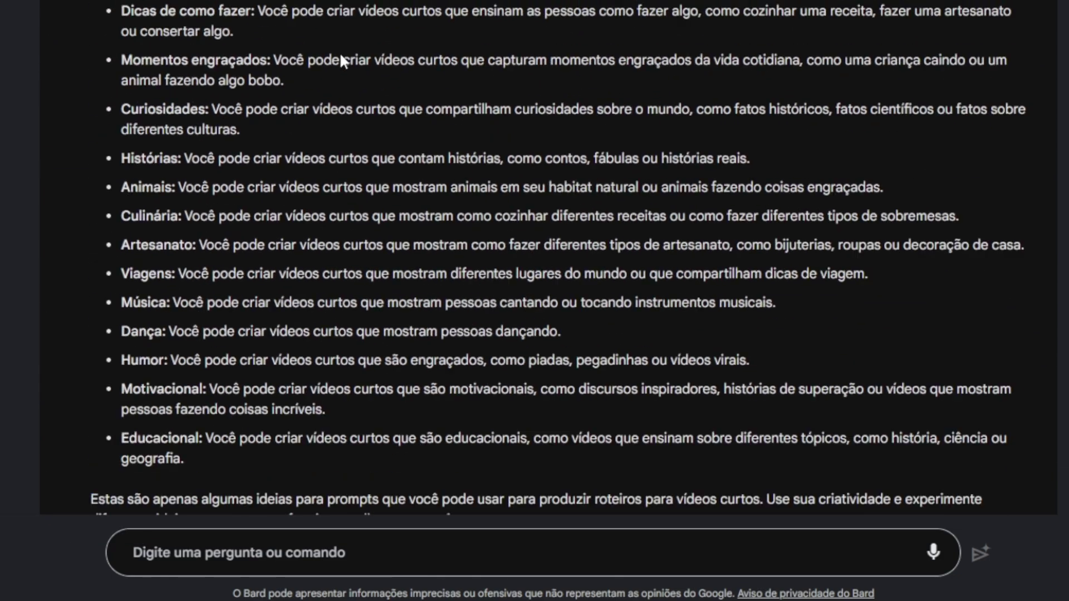
scroll(235, 145, down, 1)
scroll(245, 148, up, 15)
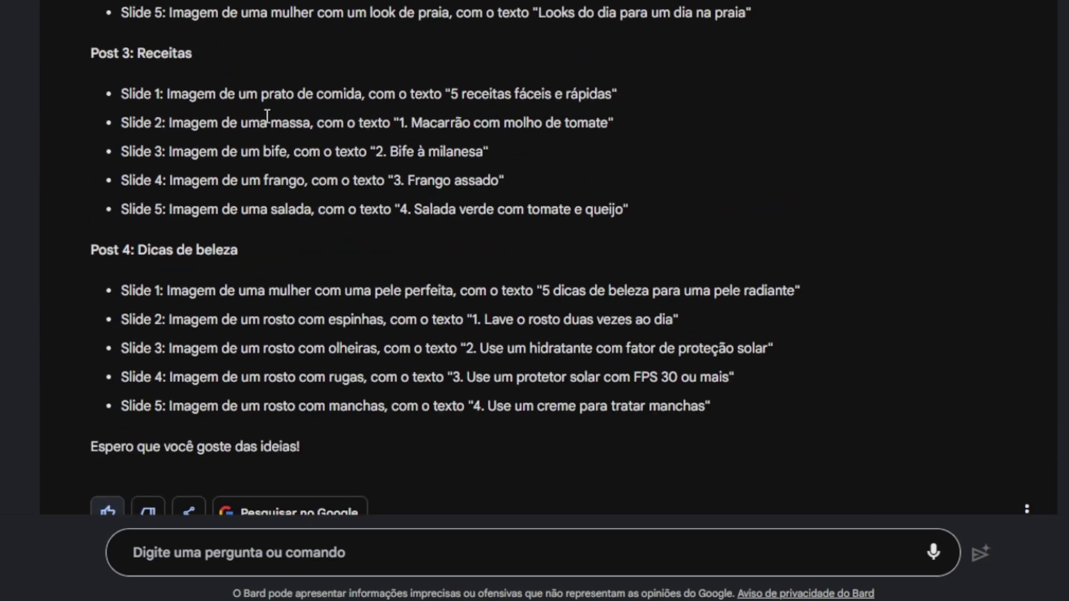
scroll(148, 375, down, 6)
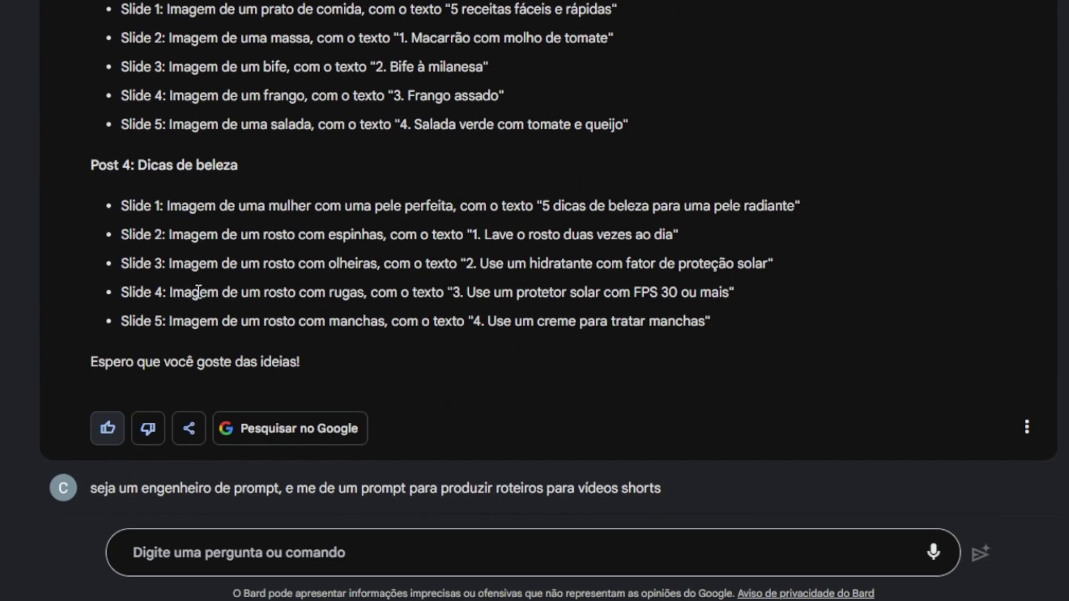
Submit the prompt "me de prompts para stable difusion com cenas futuristicas, de cidades e retratos de androids cyberpuk"
scroll(580, 413, down, 15)
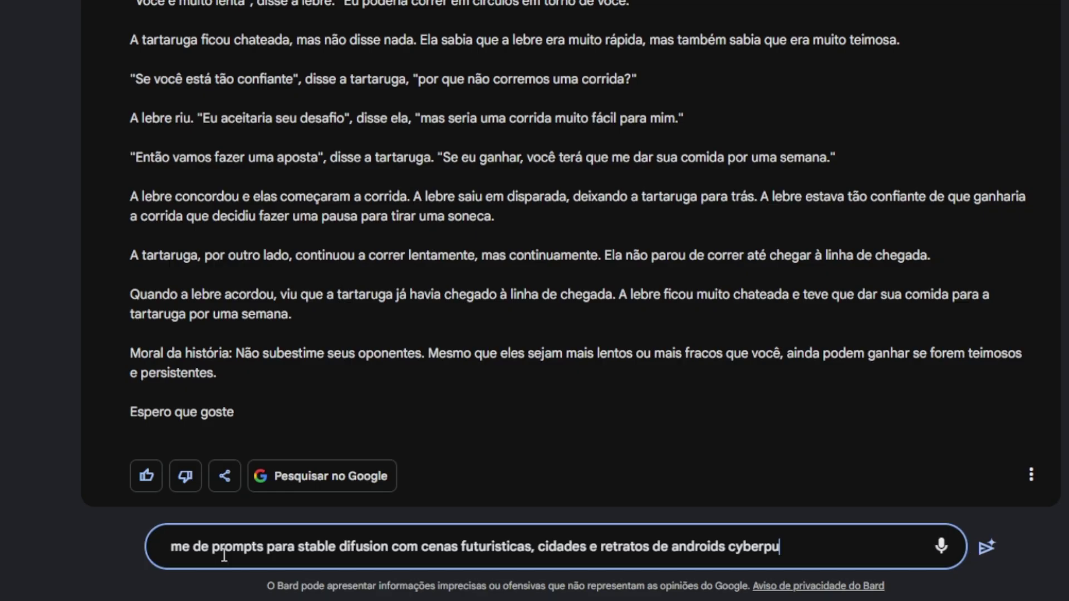
text(k)
click(539, 547)
text(de)
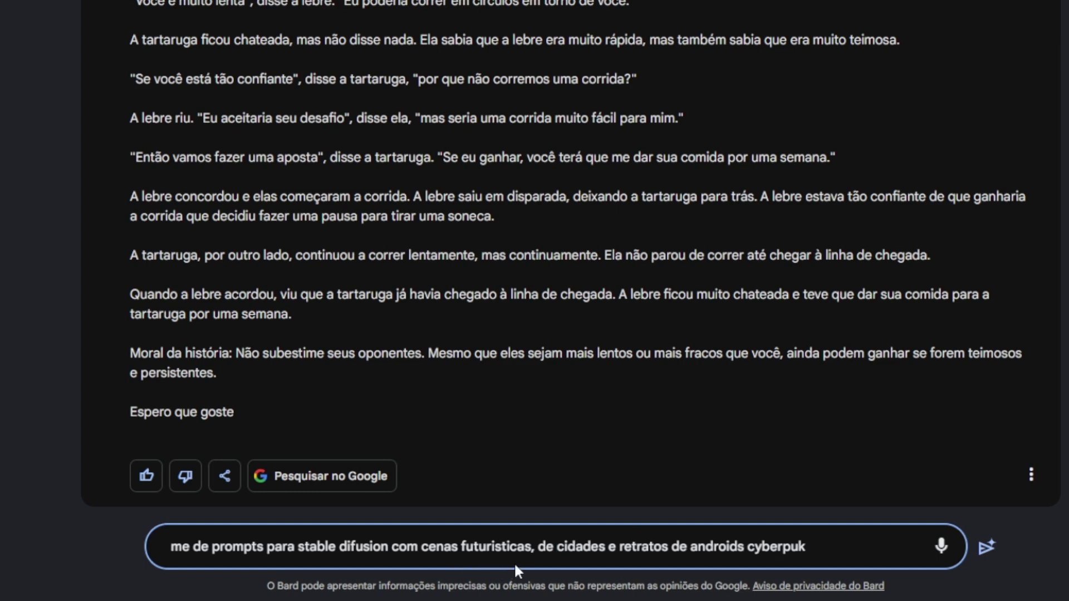
click(988, 548)
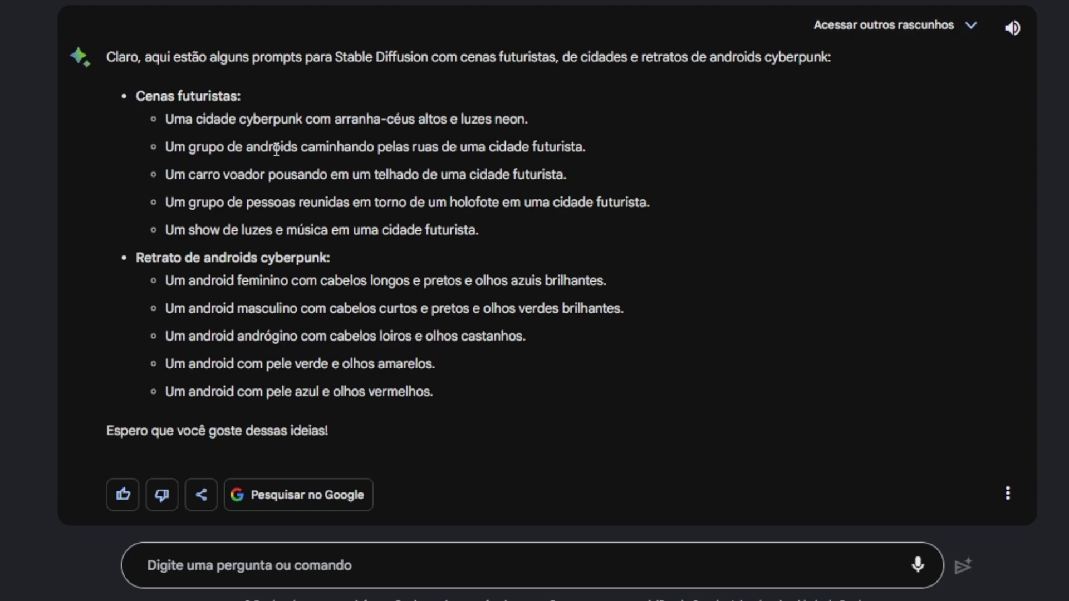
Have the answer read aloud and copy the suggestion "Uma cidade cyberpunk com arranha-céus altos e luzes neon"
click(1013, 29)
drag(526, 121, 168, 119)
key(ctrl+c)
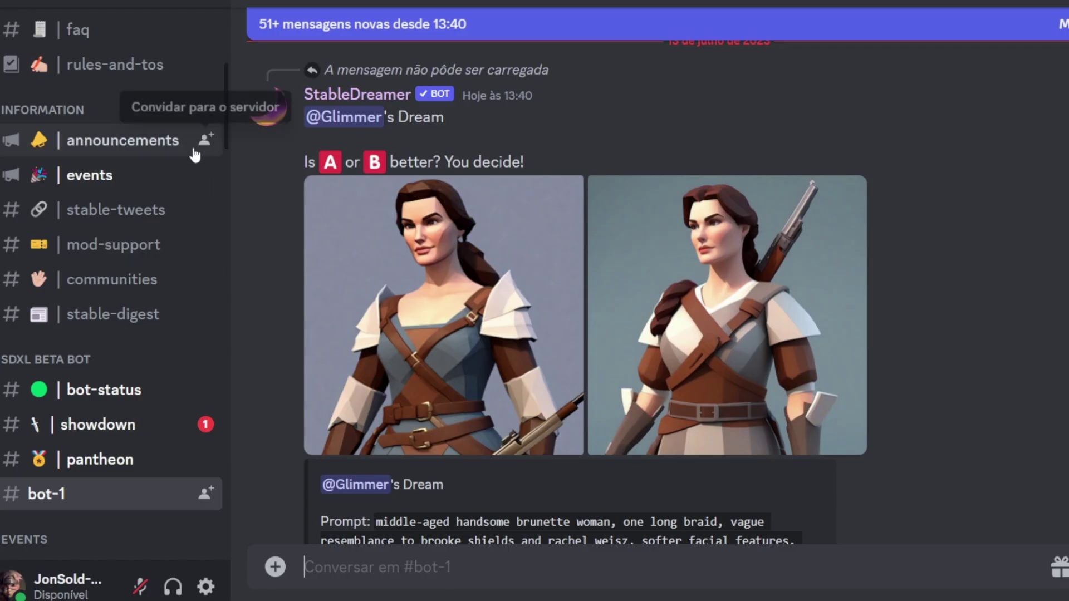
Switch to Discord and browse the bot-1 channel's image generations down to the newest messages
scroll(941, 246, down, 6)
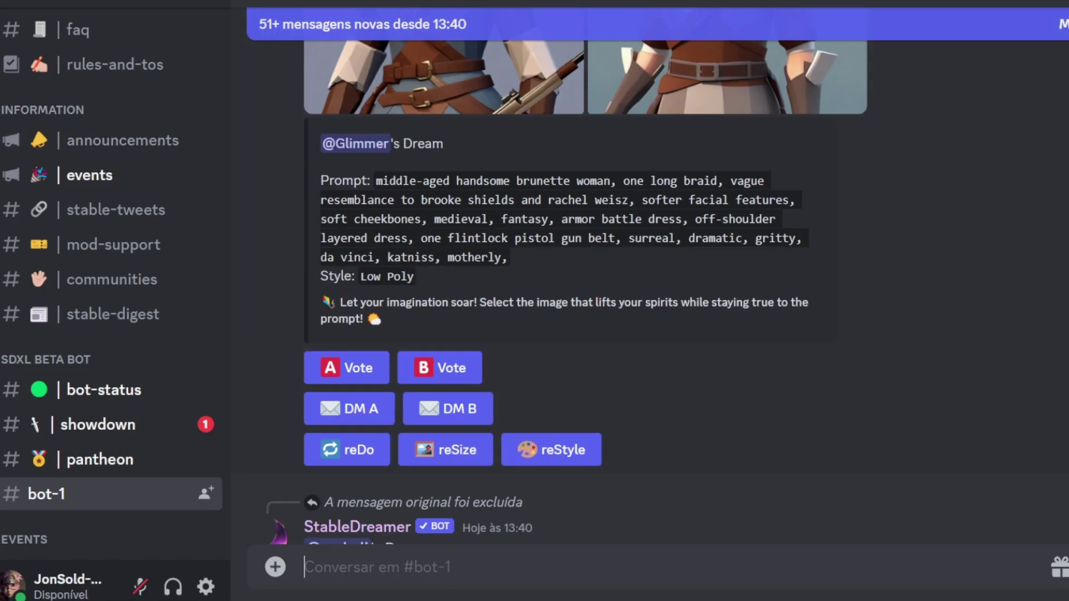
scroll(940, 245, down, 20)
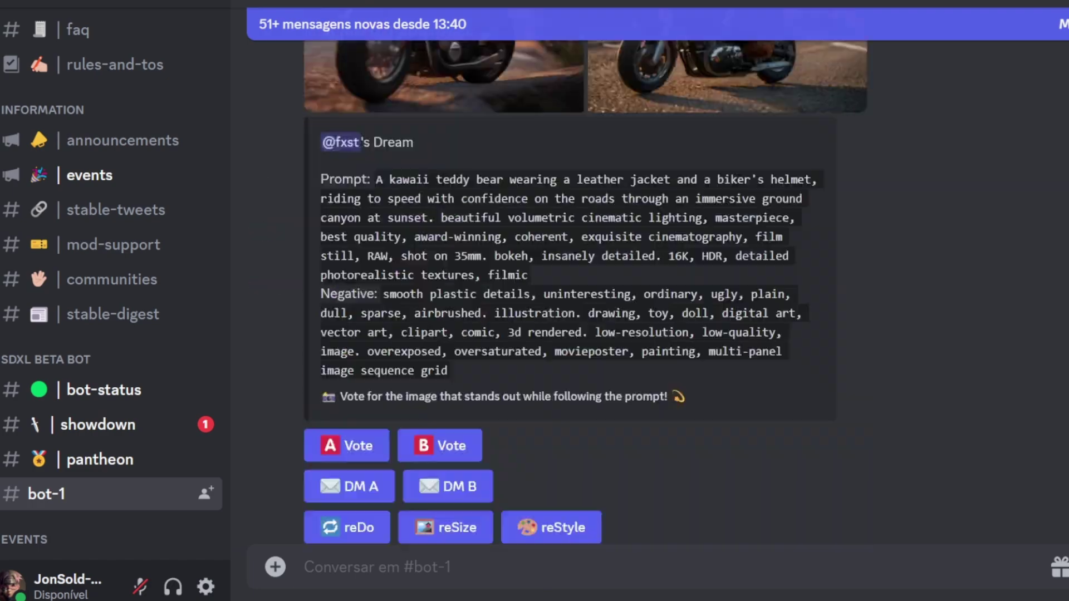
scroll(940, 245, down, 20)
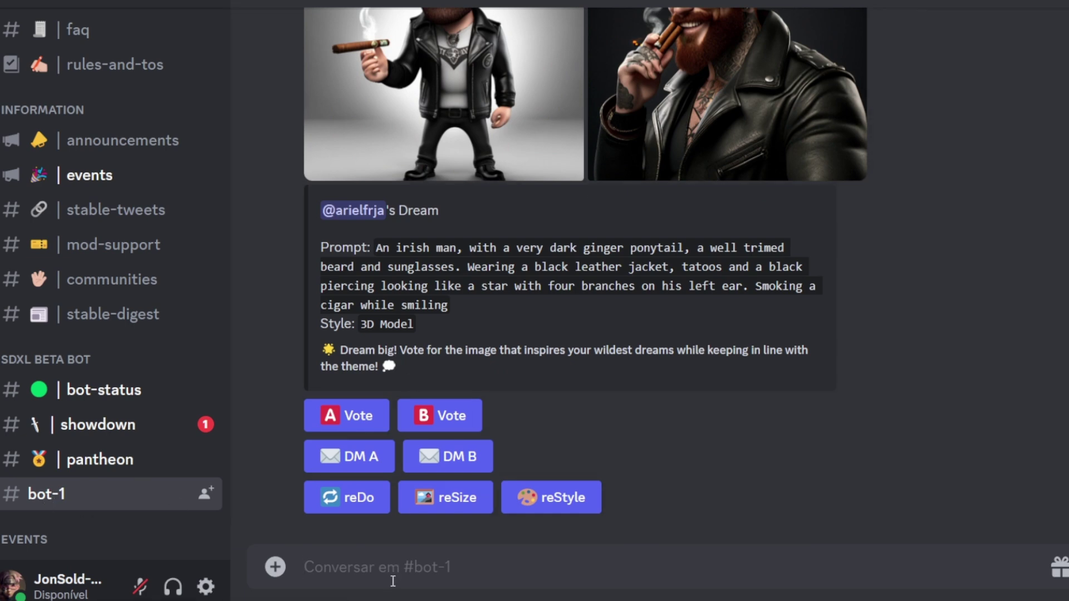
Send the bot's /dream command with the prompt "Uma cidade cyberpunk com arranha-céus altos e luzes neon"
text(/)
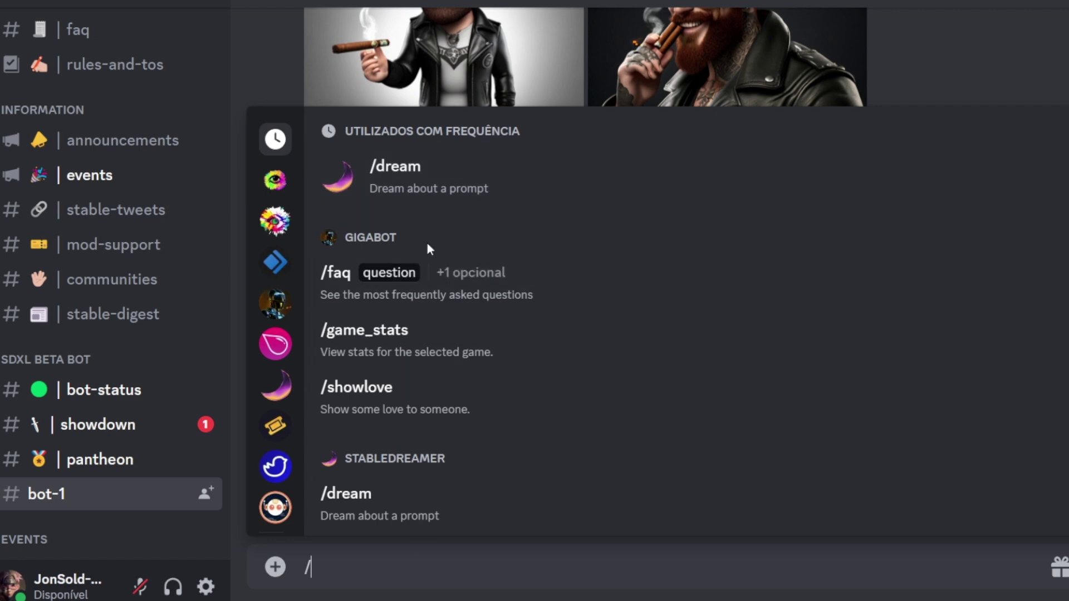
click(415, 182)
key(ctrl+v)
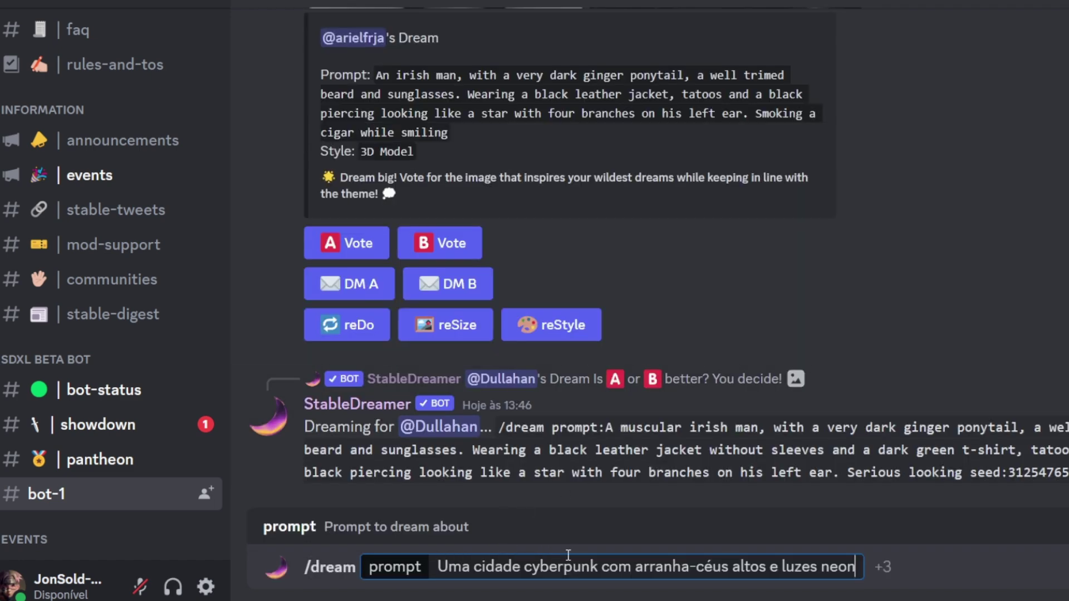
click(901, 568)
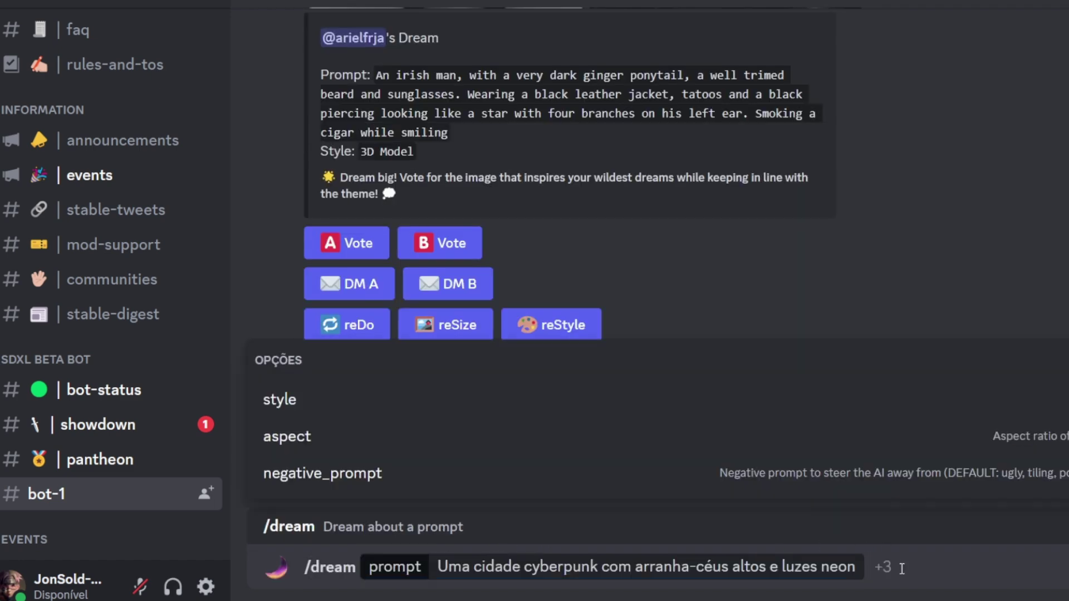
key(Return)
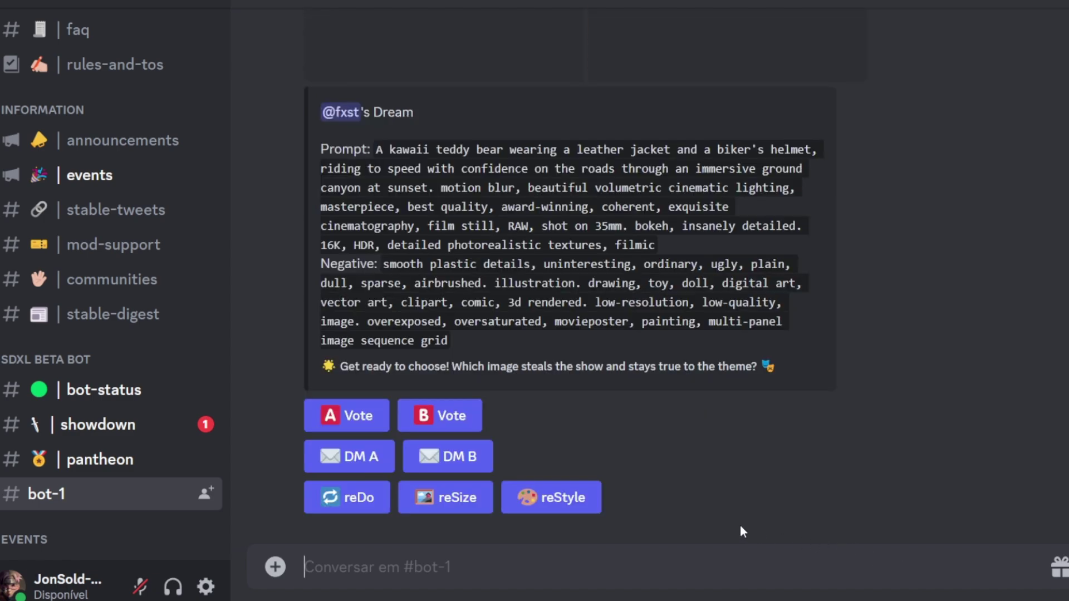
Browse the bot-1 channel for the requested dream and the other members' newest image generations
scroll(656, 503, up, 8)
scroll(675, 488, down, 4)
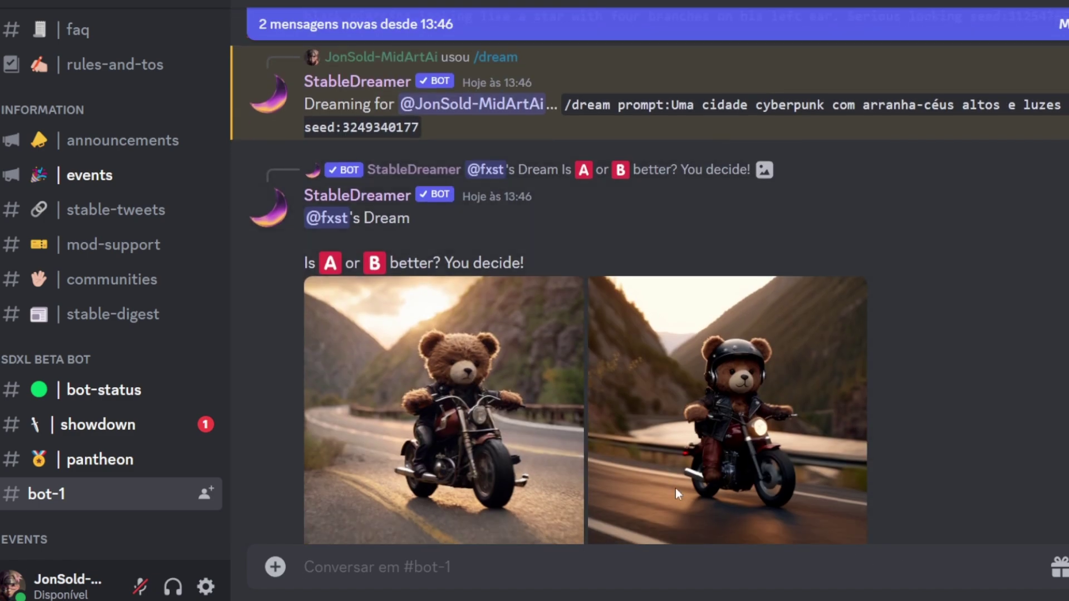
scroll(675, 487, up, 4)
scroll(686, 481, down, 12)
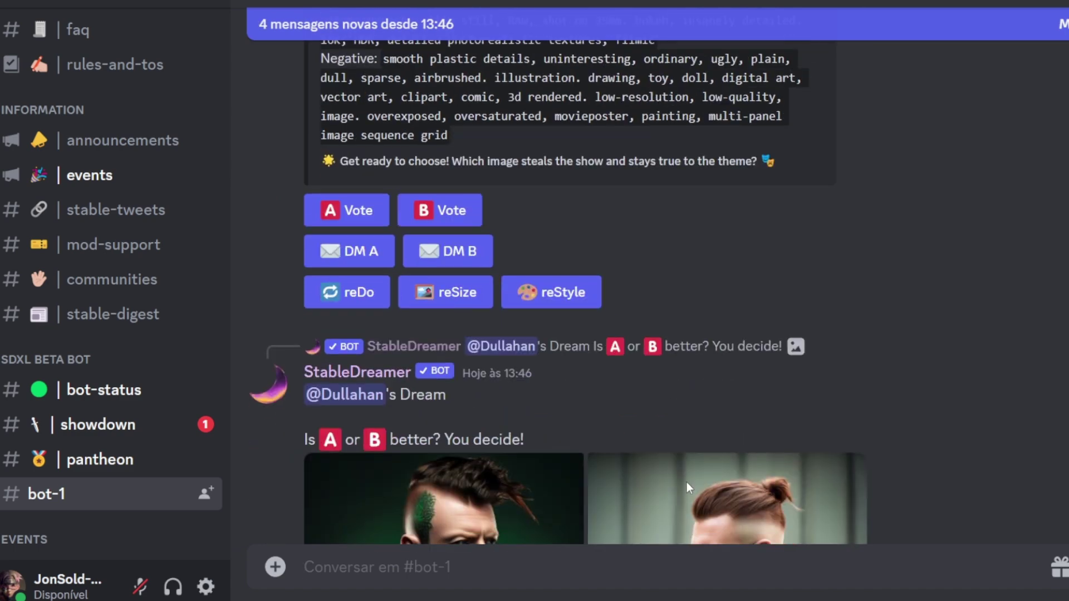
scroll(688, 488, up, 10)
scroll(688, 488, down, 15)
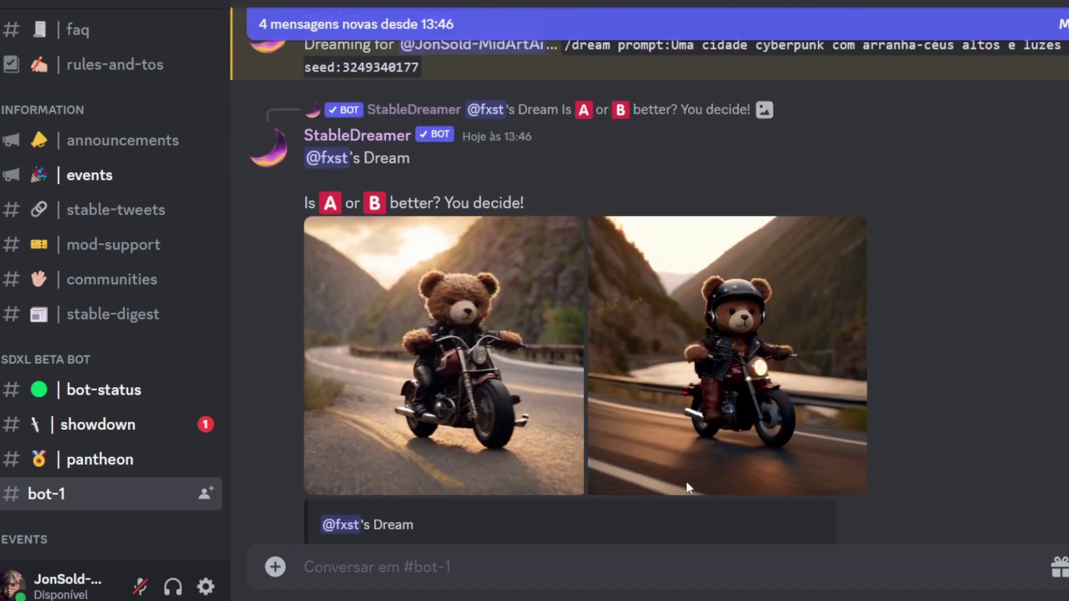
scroll(688, 488, up, 4)
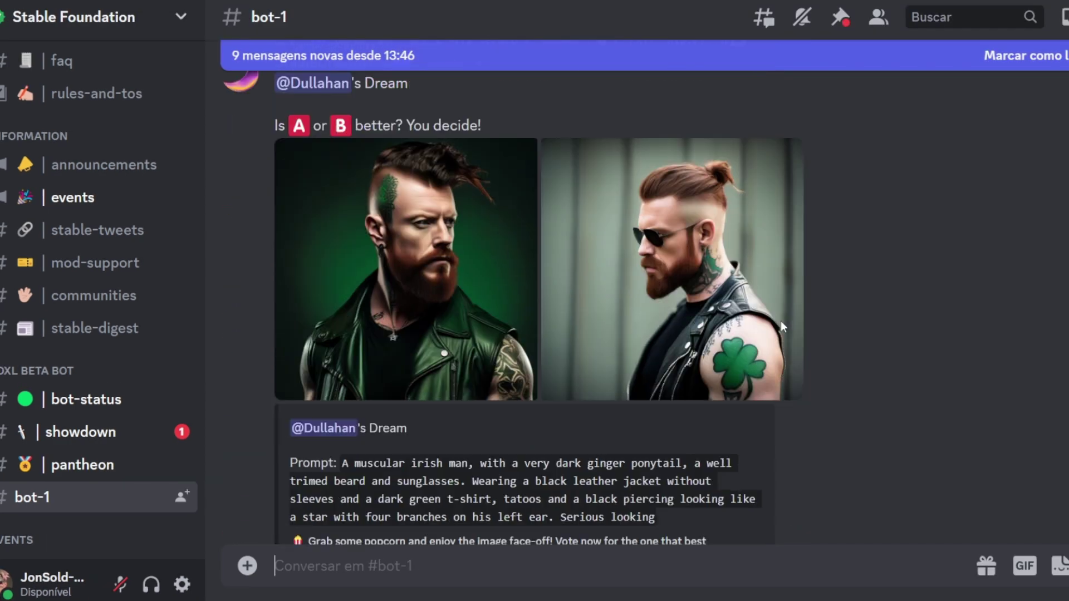
scroll(845, 309, down, 10)
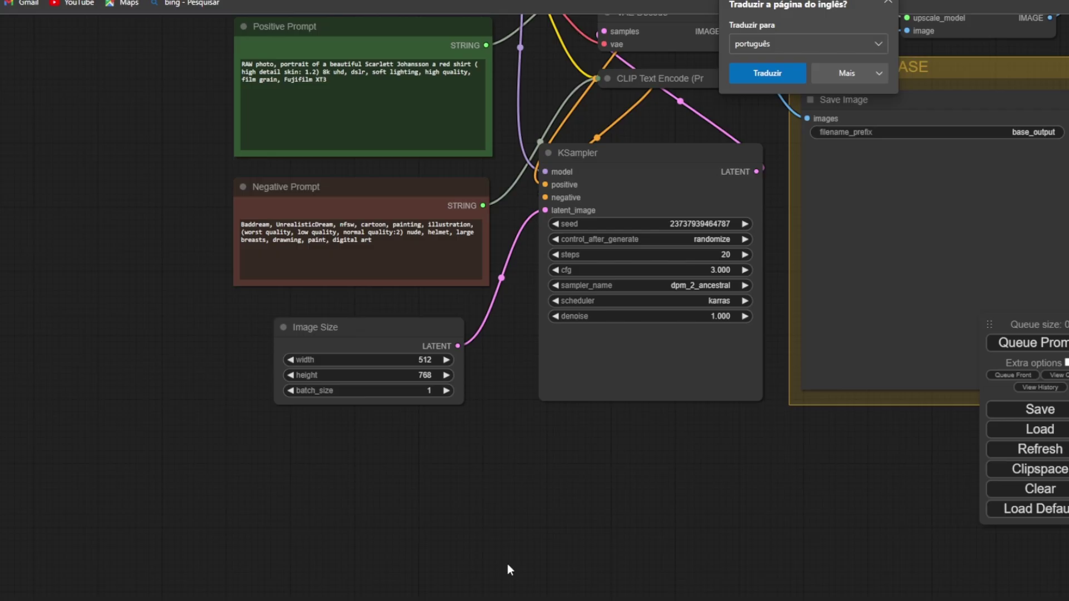
Switch to ComfyUI and replace the positive prompt text with "Uma cidade cyberpunk com arranha-céus altos e luzes neon"
scroll(773, 444, up, 2)
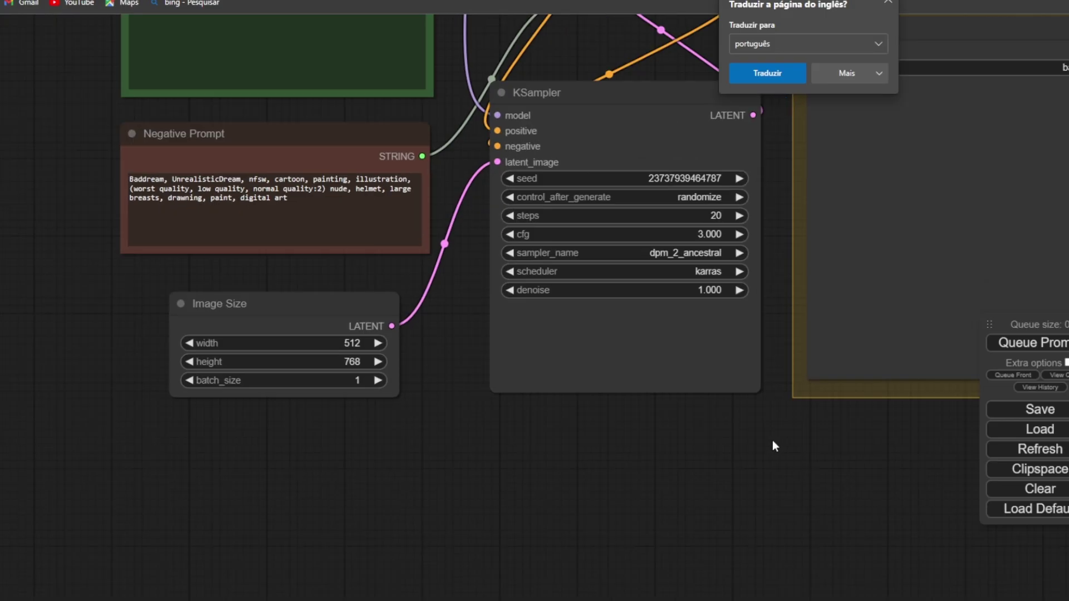
scroll(804, 460, down, 2)
drag(584, 476, 624, 551)
scroll(520, 118, down, 1)
drag(149, 198, 49, 180)
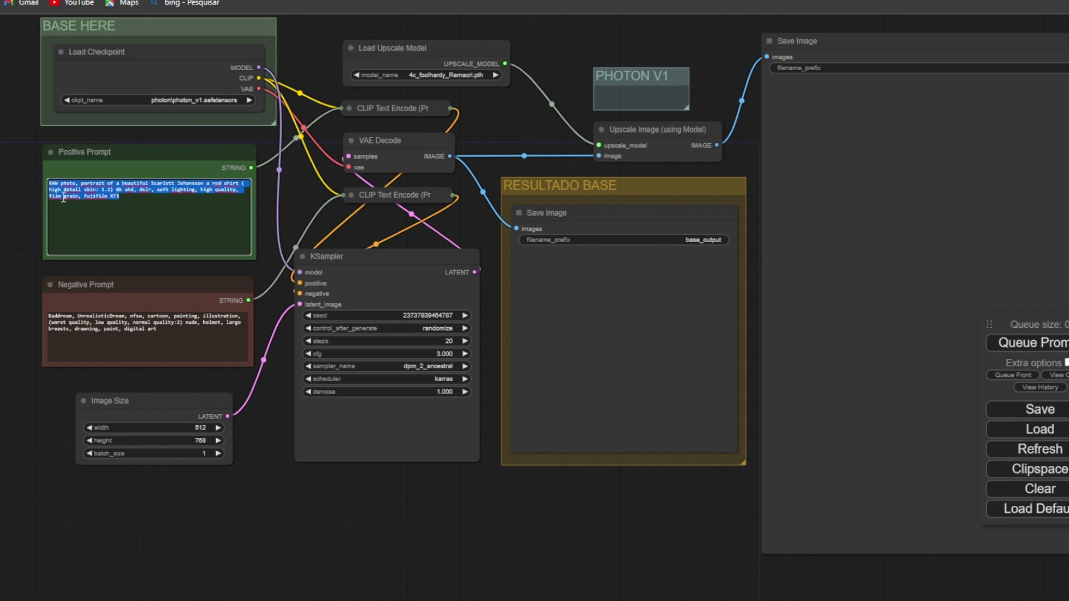
key(ctrl+v)
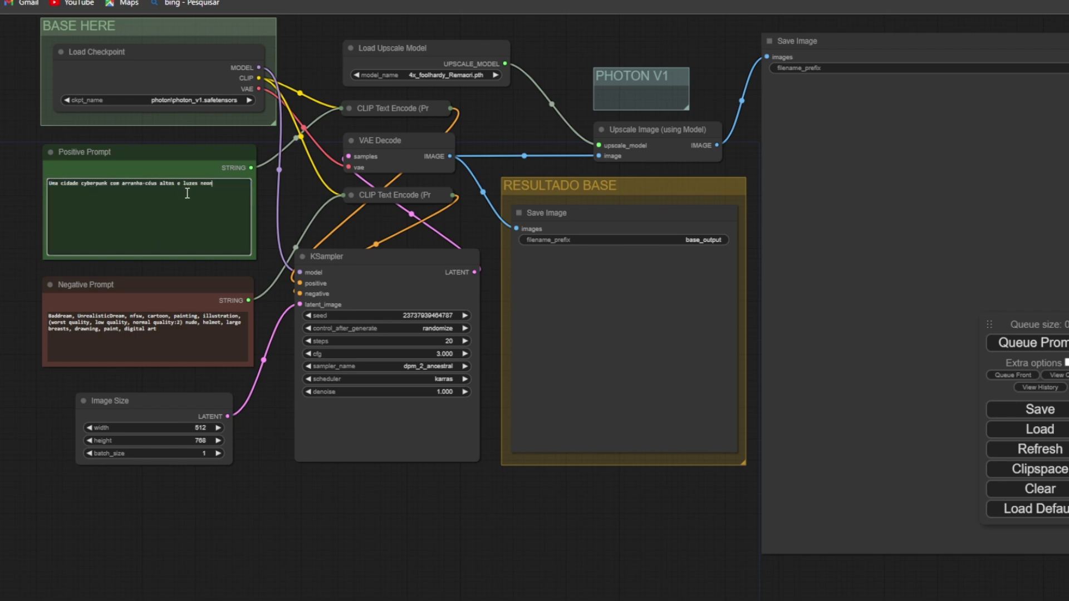
Choose the checkpoint photon\photon_v1.safetensors and queue the image generation
scroll(152, 208, up, 2)
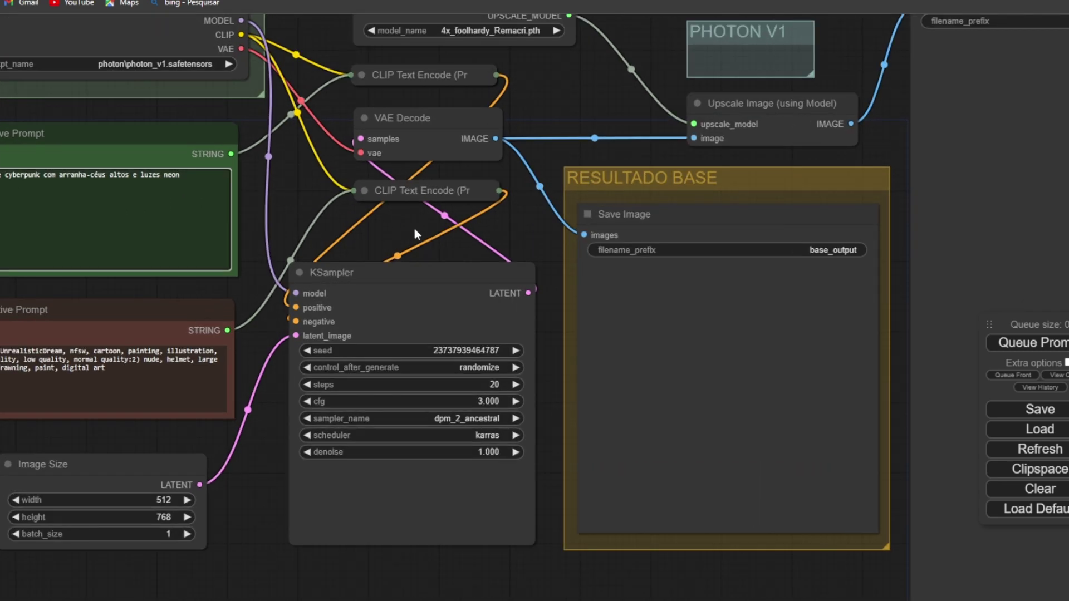
drag(414, 228, 389, 215)
click(190, 79)
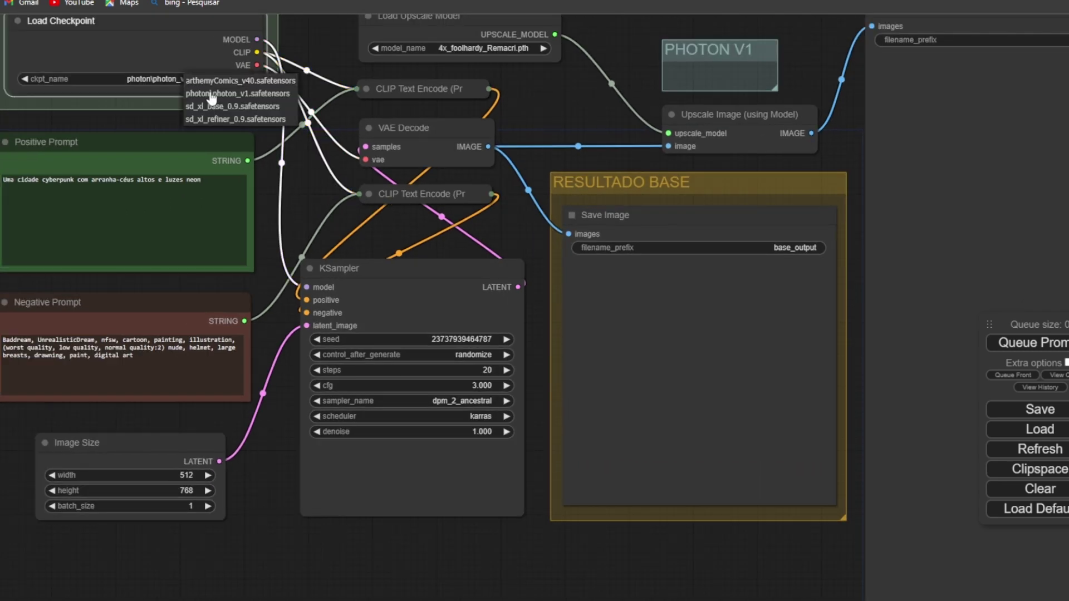
click(225, 93)
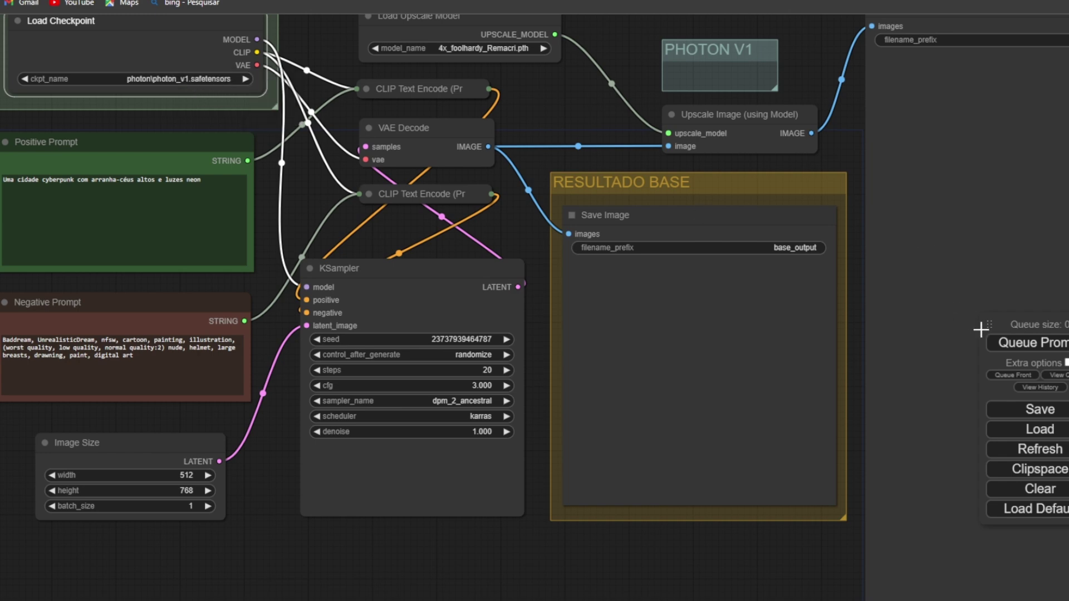
click(1001, 344)
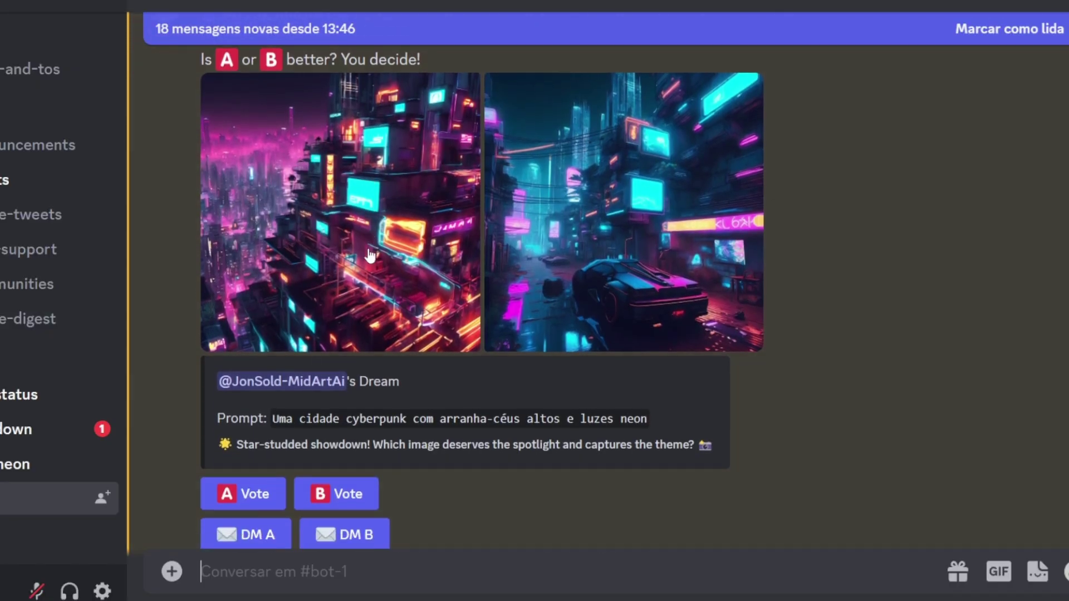
Switch to Discord and open both generated cyberpunk city images in the browser, one after the other, to view them enlarged
scroll(370, 255, up, 1)
click(359, 246)
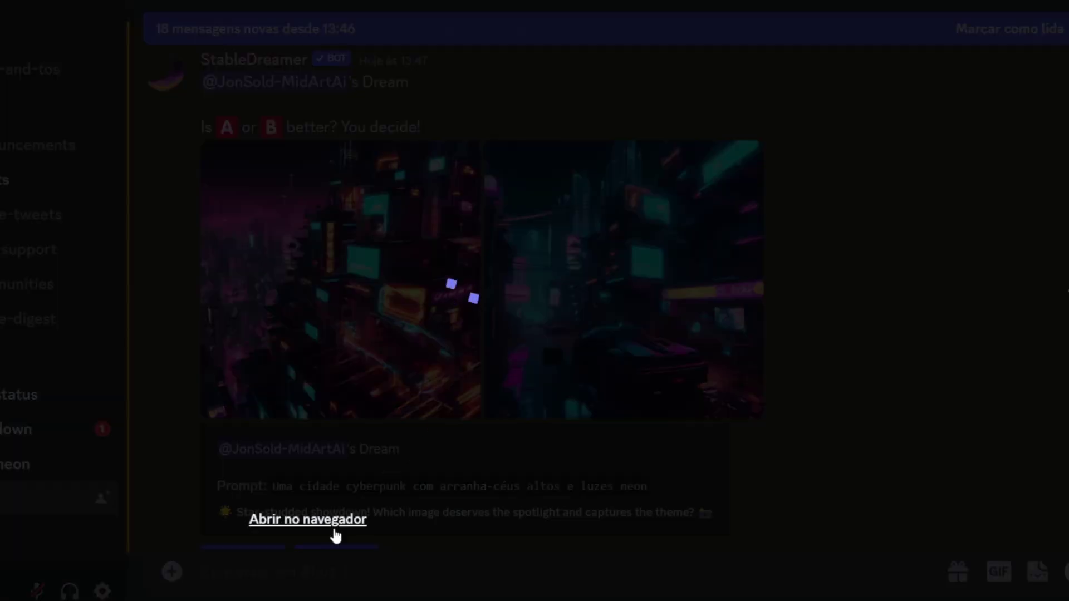
click(334, 520)
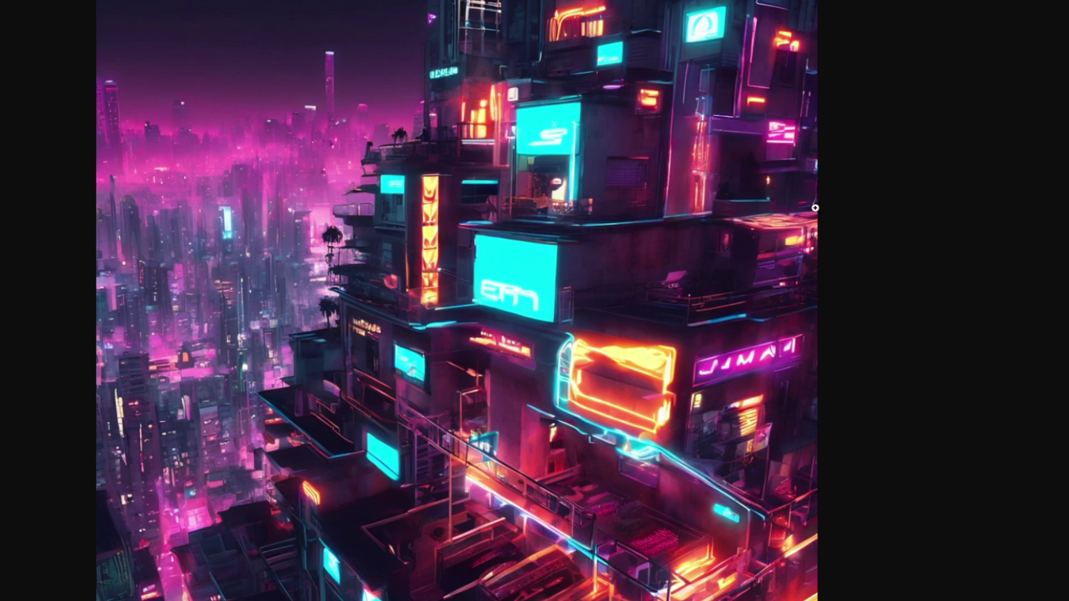
key(alt+Tab)
click(692, 274)
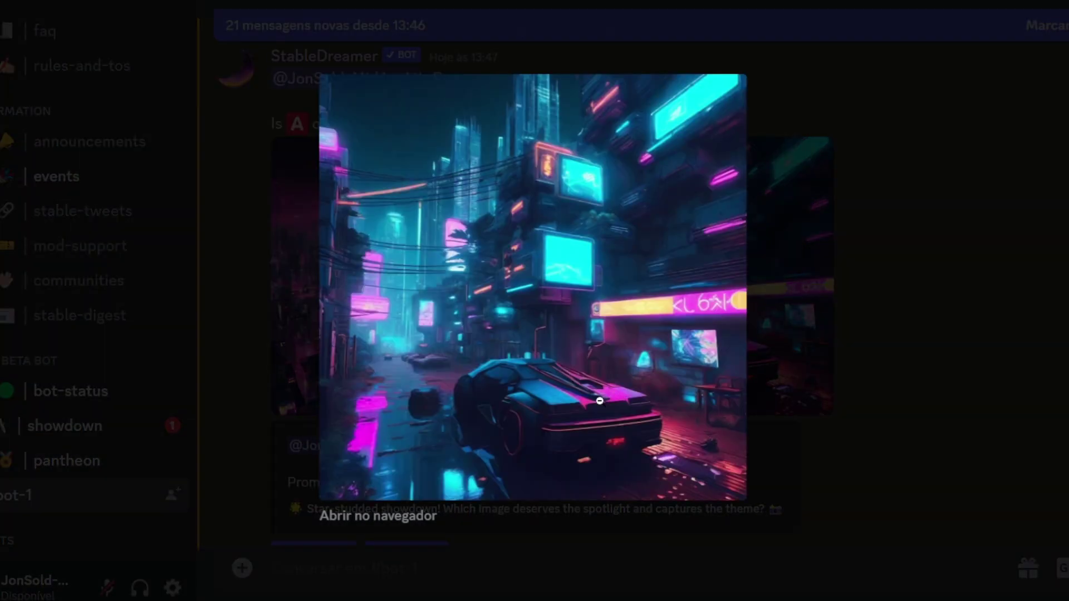
click(433, 514)
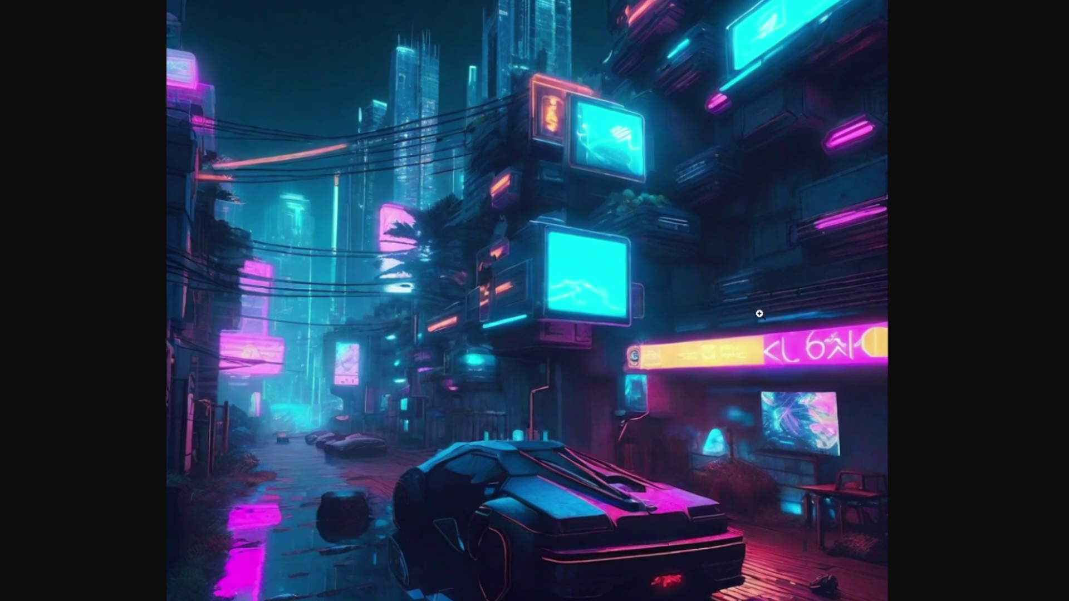
key(alt+Tab)
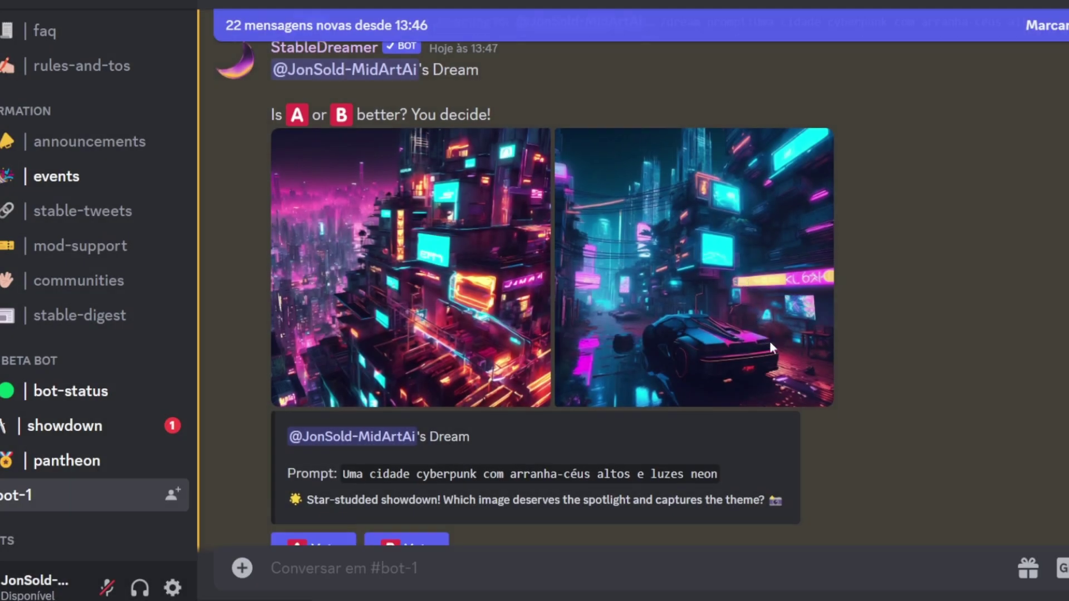
scroll(770, 342, up, 1)
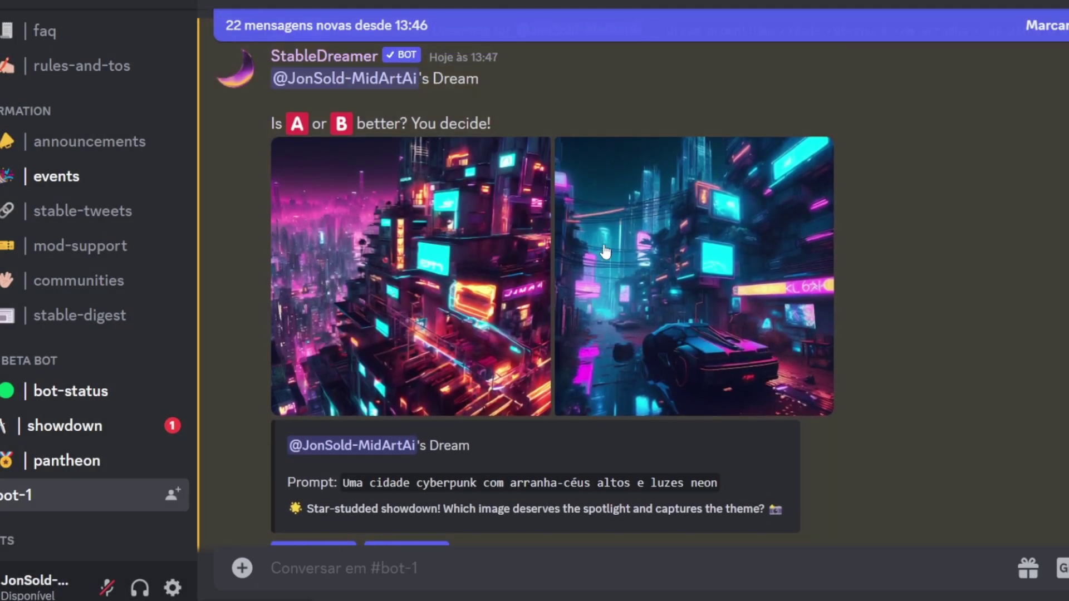
Switch to Bard and copy the suggestion "Um grupo de androids caminhando pelas ruas de uma cidade futurista."
key(alt+Tab)
click(607, 197)
drag(232, 205, 587, 212)
key(ctrl+c)
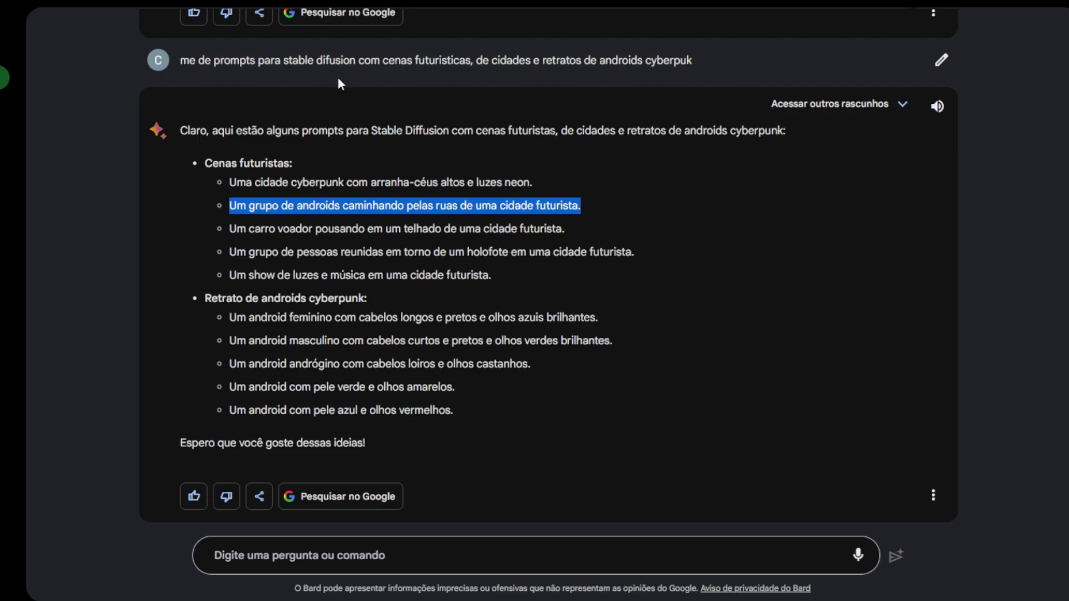
Switch to Discord and fill a new /dream command with the prompt "Um grupo de androids caminhando pelas ruas de uma cidade futurista"
key(alt+Tab)
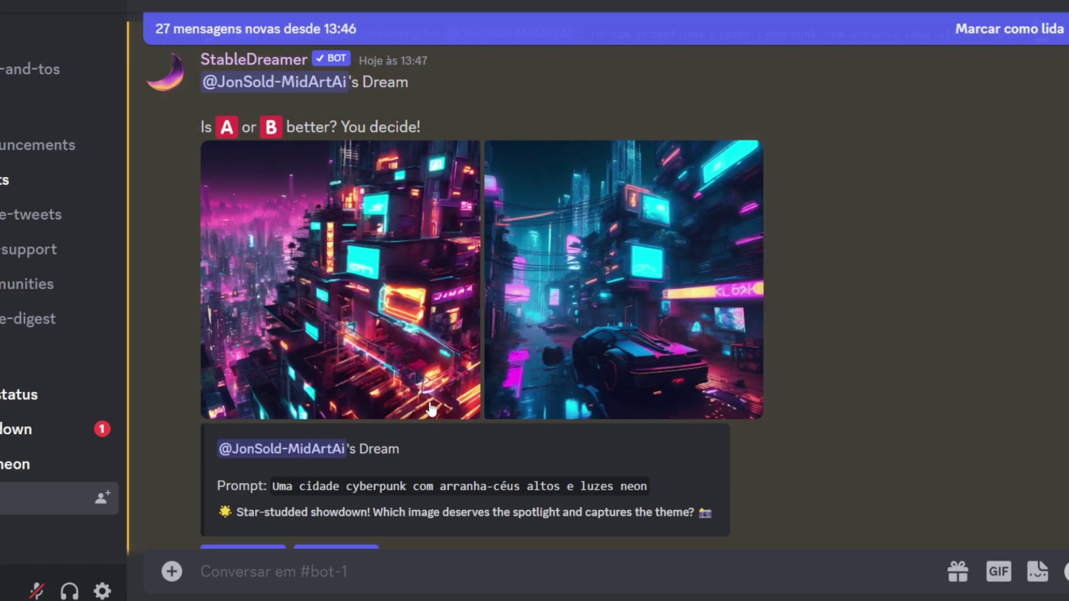
click(315, 560)
text(/)
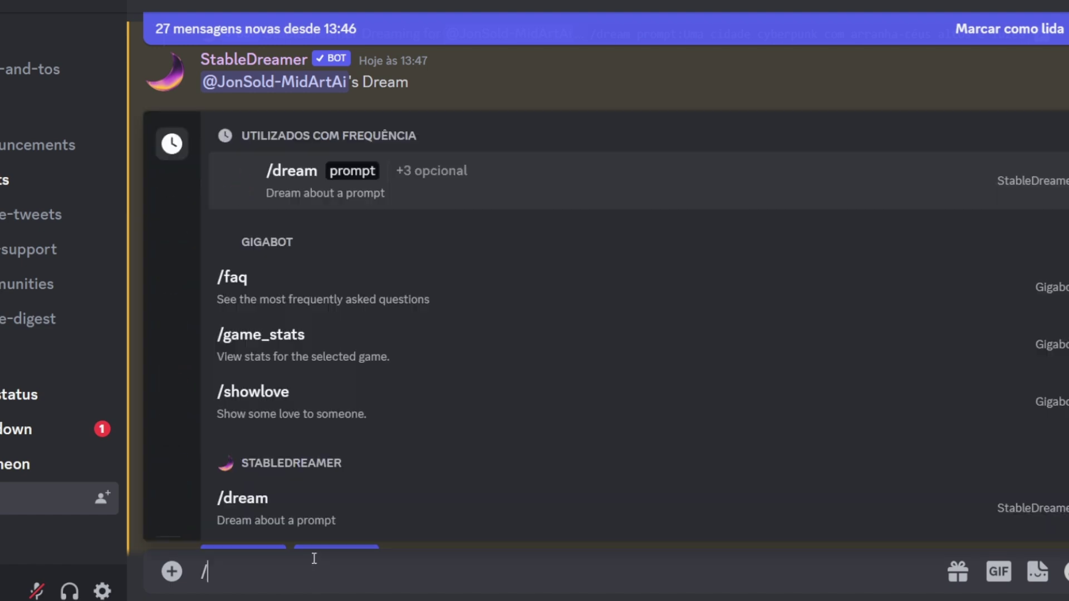
click(202, 198)
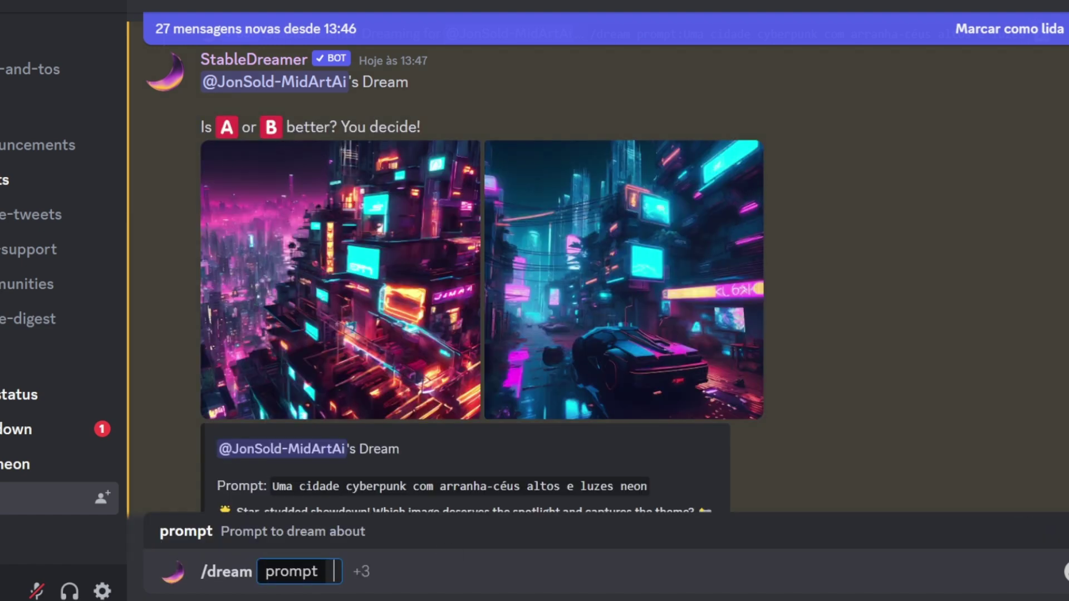
key(ctrl+v)
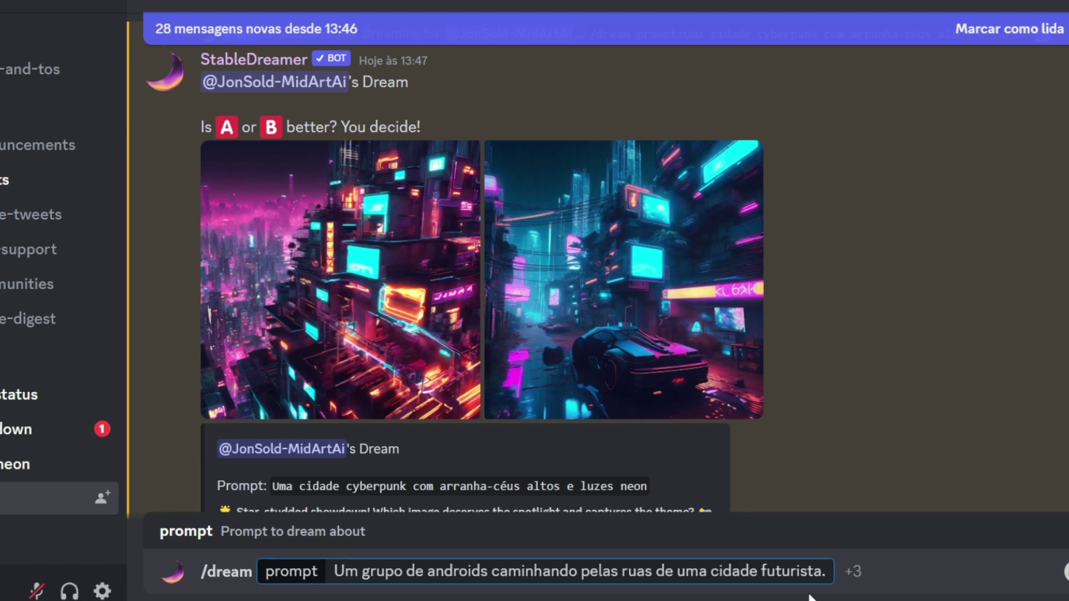
key(BackSpace)
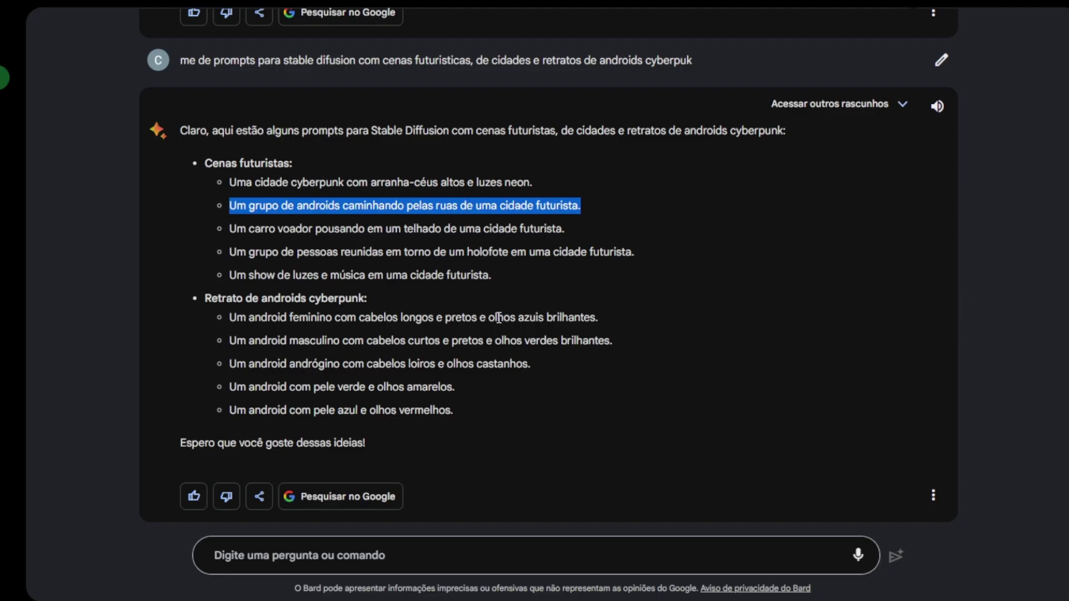
Ask Bard "traduza o prompt para ingles" and select the translated line "A group of androids walking down the streets of a futuristic city."
click(608, 397)
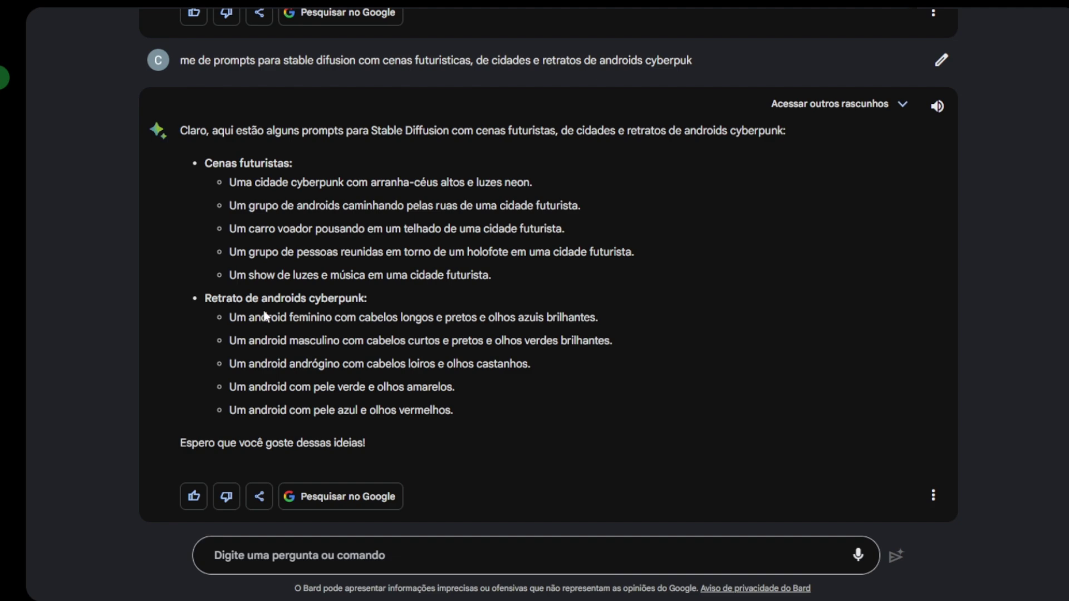
click(266, 555)
text(traduza o prompt para)
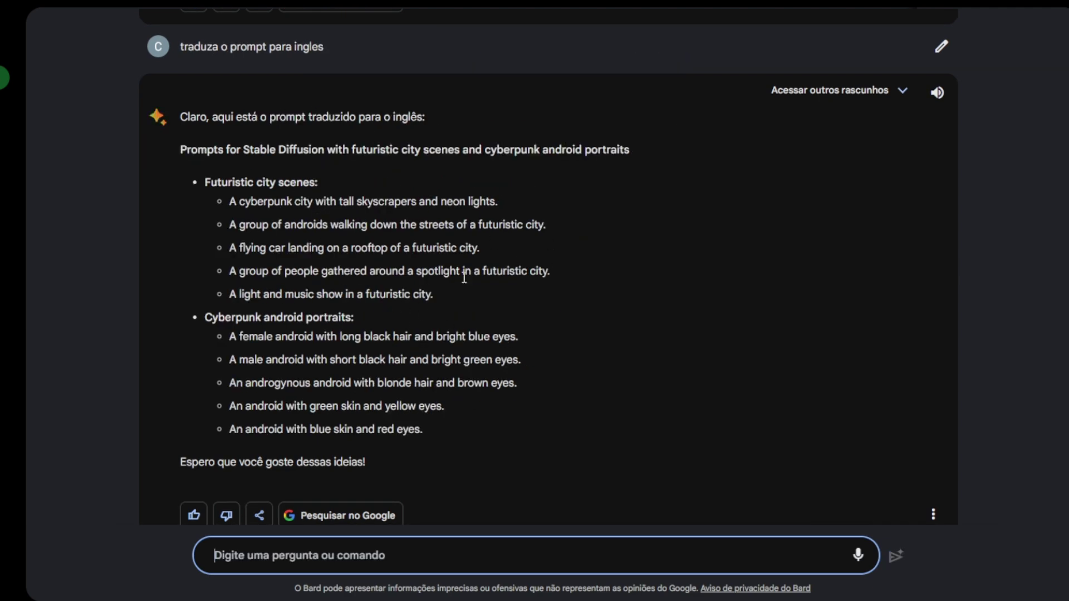
drag(229, 224, 545, 223)
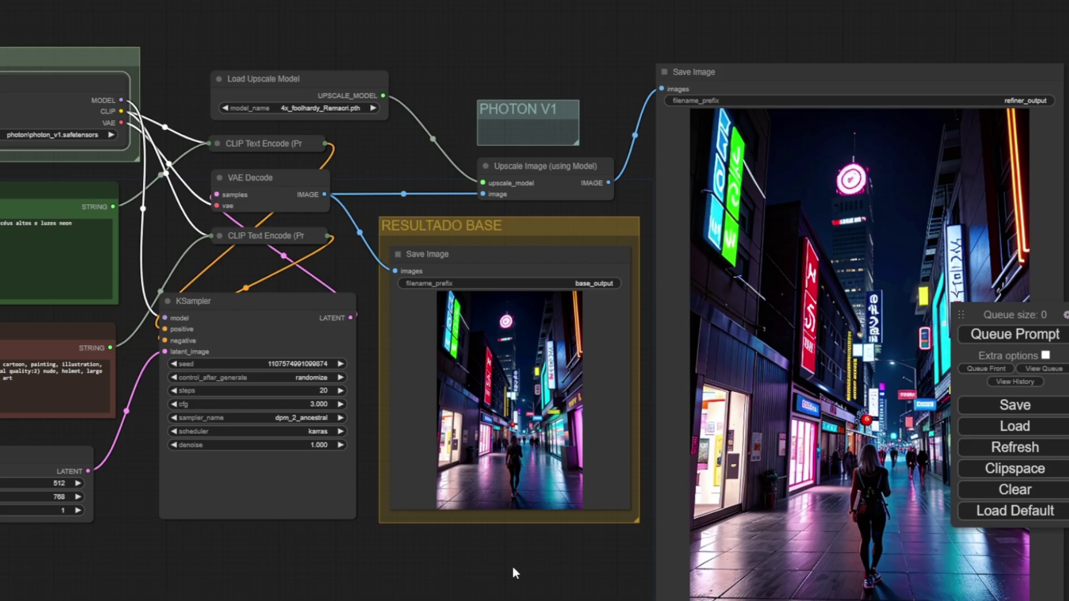
Replace the positive prompt with "A group of androids walking down the streets of a futuristic city."
drag(516, 566, 415, 577)
scroll(447, 515, up, 3)
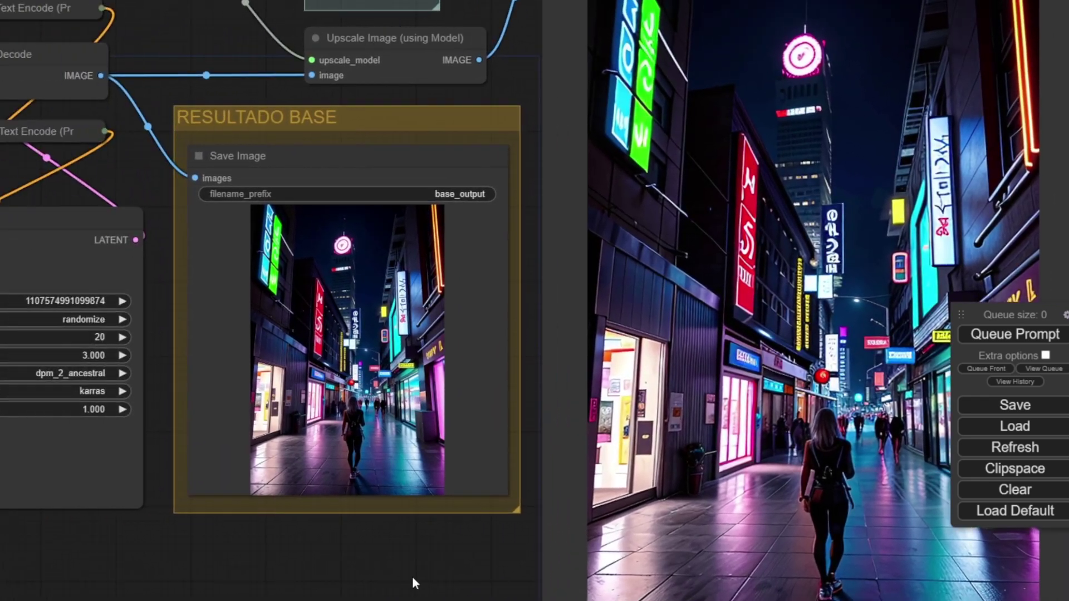
scroll(417, 551, down, 1)
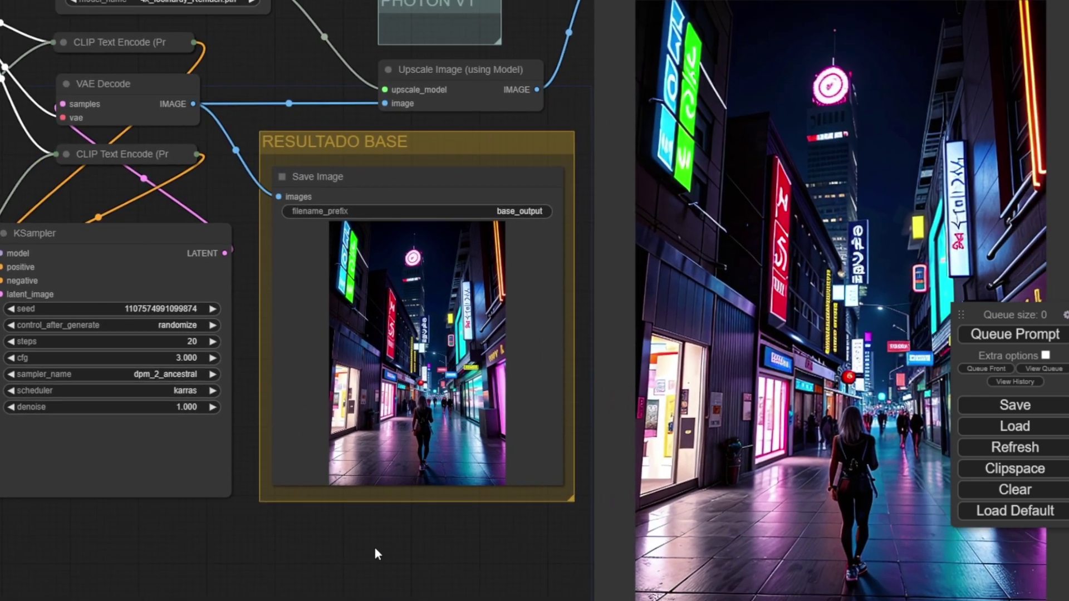
scroll(374, 551, down, 1)
drag(375, 549, 506, 560)
click(73, 195)
key(ctrl+a)
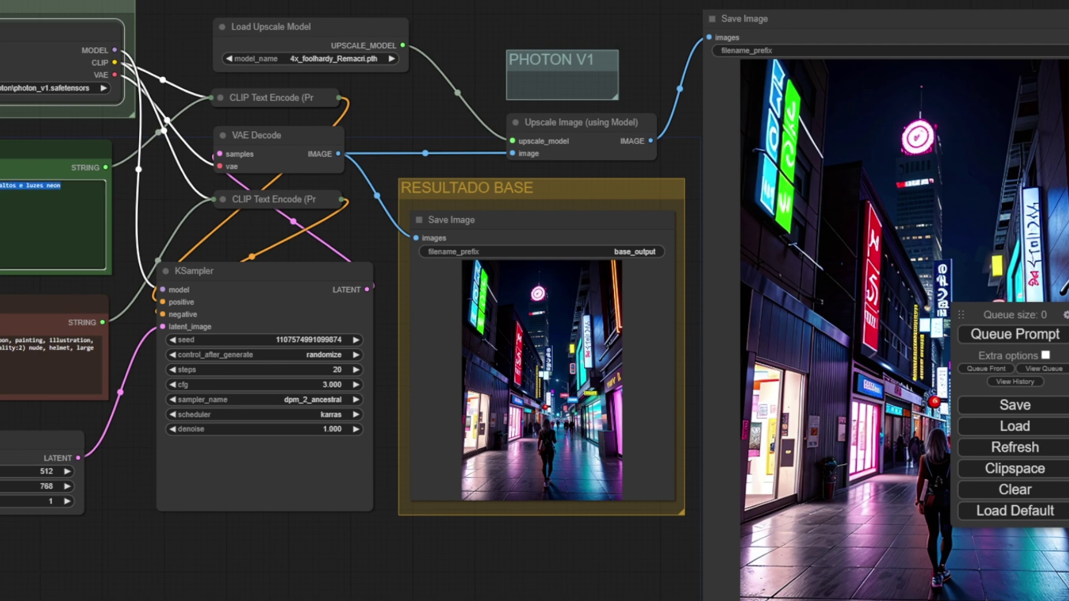
scroll(73, 196, up, 7)
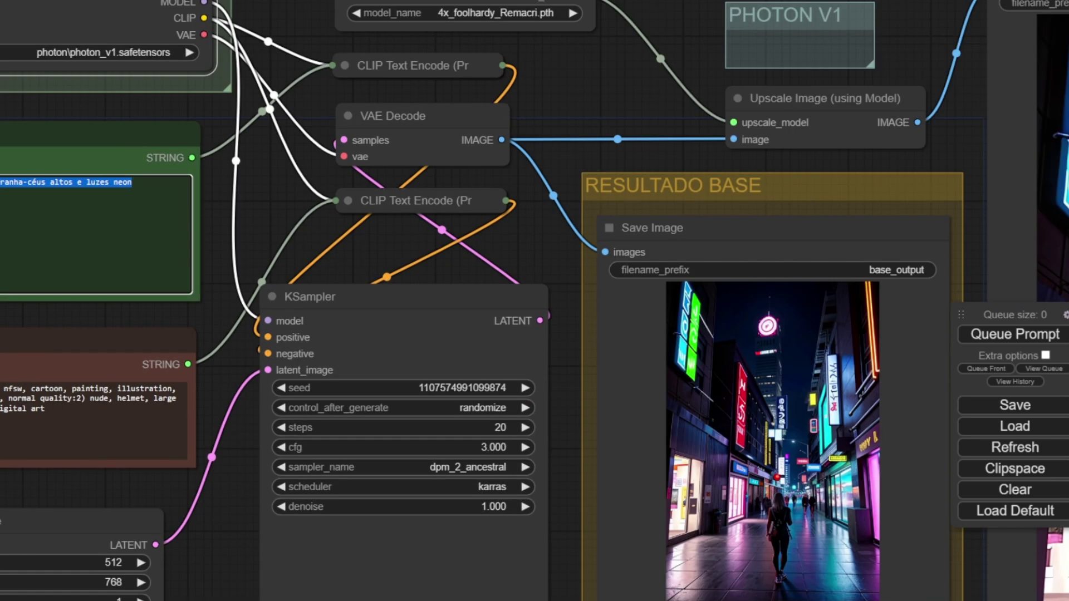
drag(336, 194, 0, 179)
text(A group of androids walking down the streets of a futuristic city.)
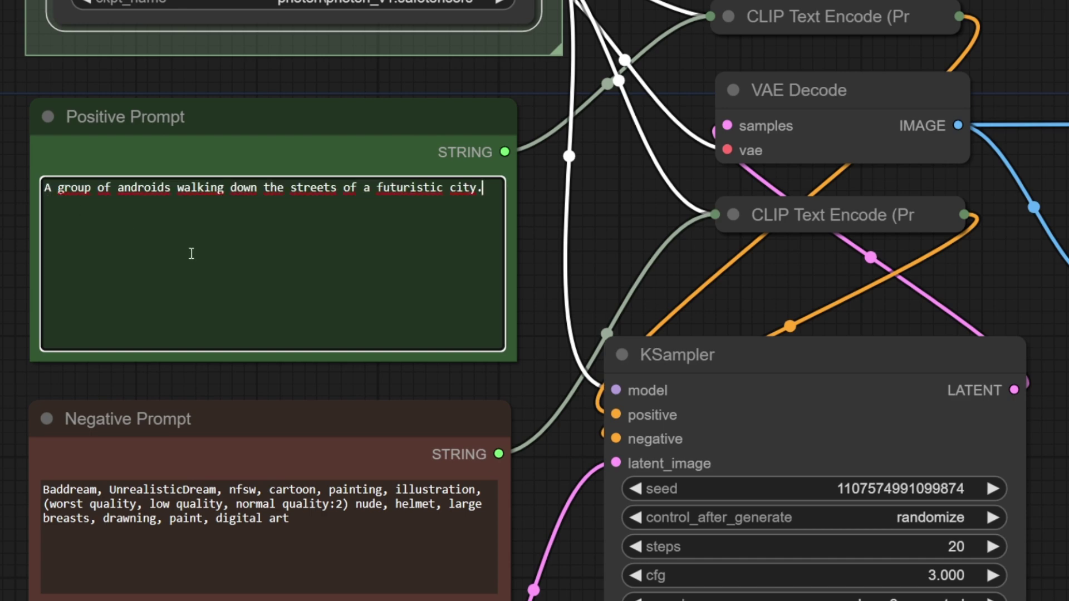
scroll(536, 288, down, 5)
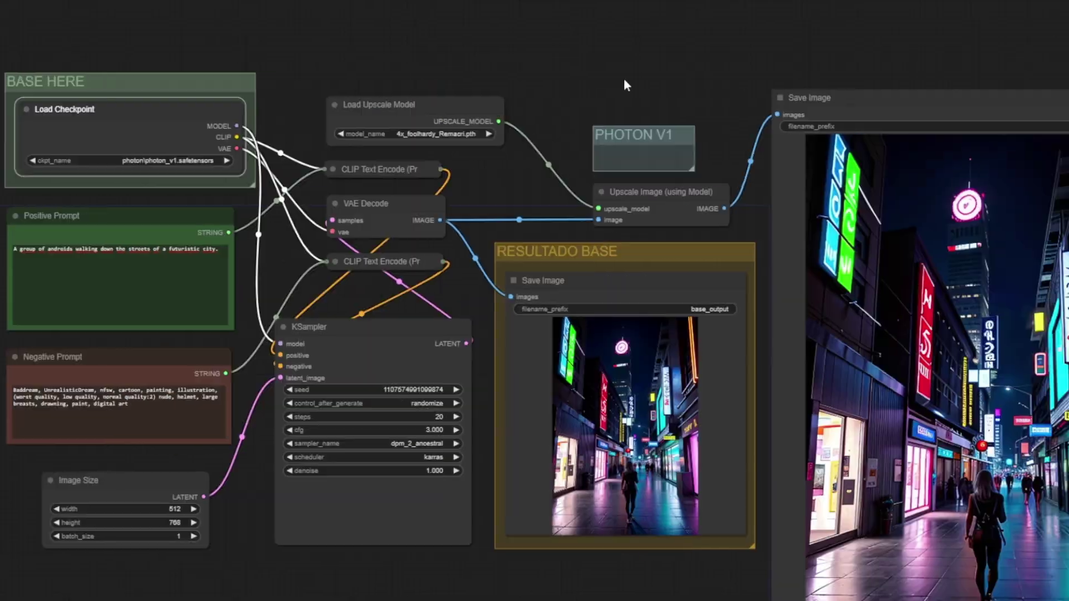
Switch to Bard and select the translated line "A female android with long black hair and bright blue eyes."
key(alt+Tab)
click(747, 369)
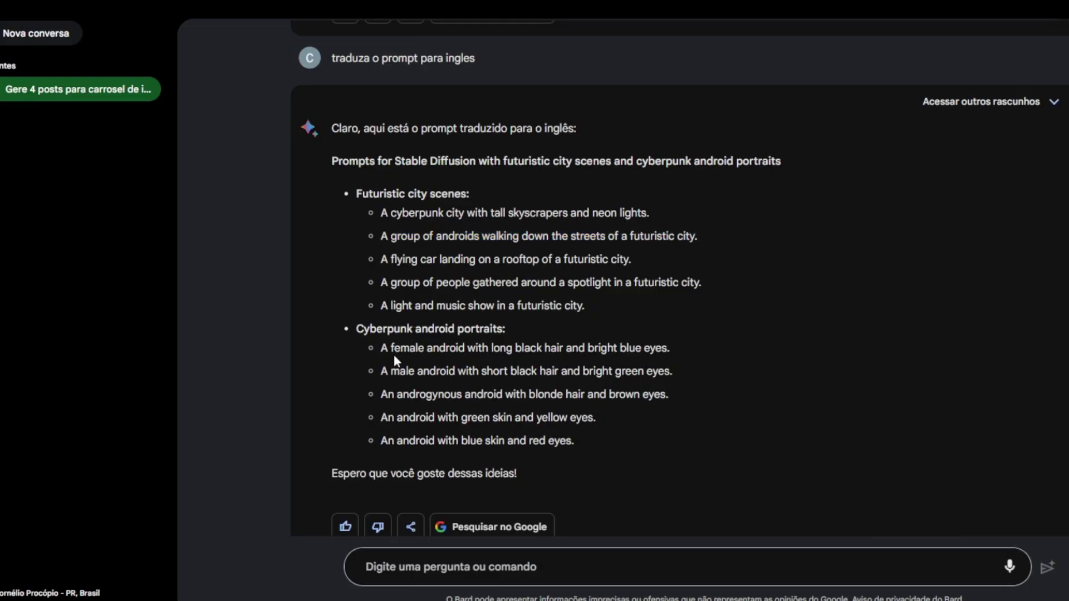
drag(382, 349, 671, 353)
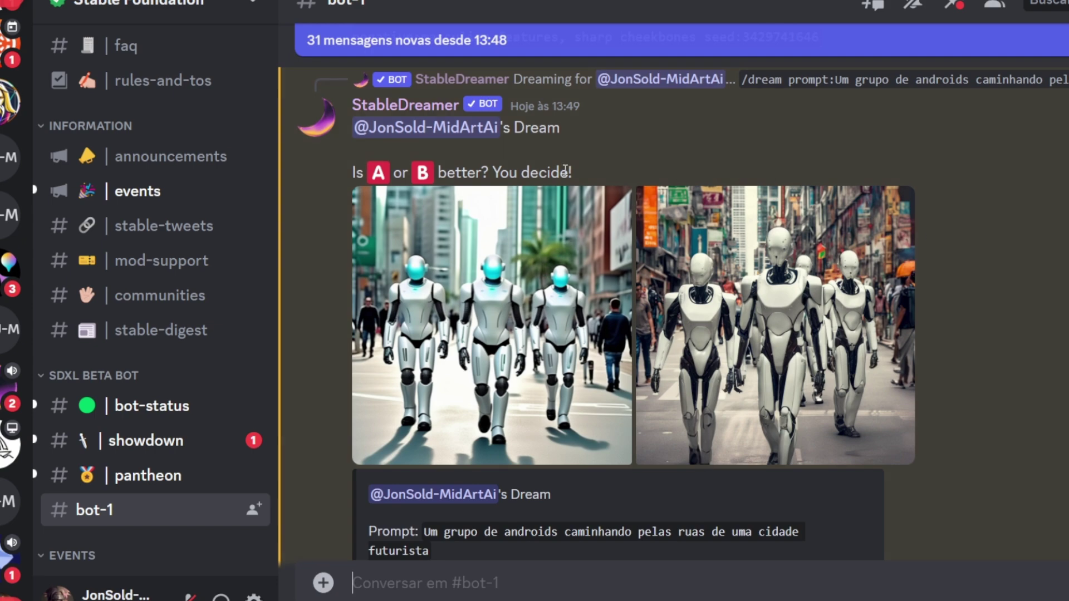
In Discord, view the first generated android image enlarged, close it, and begin a new slash command in the bot-1 channel
click(534, 245)
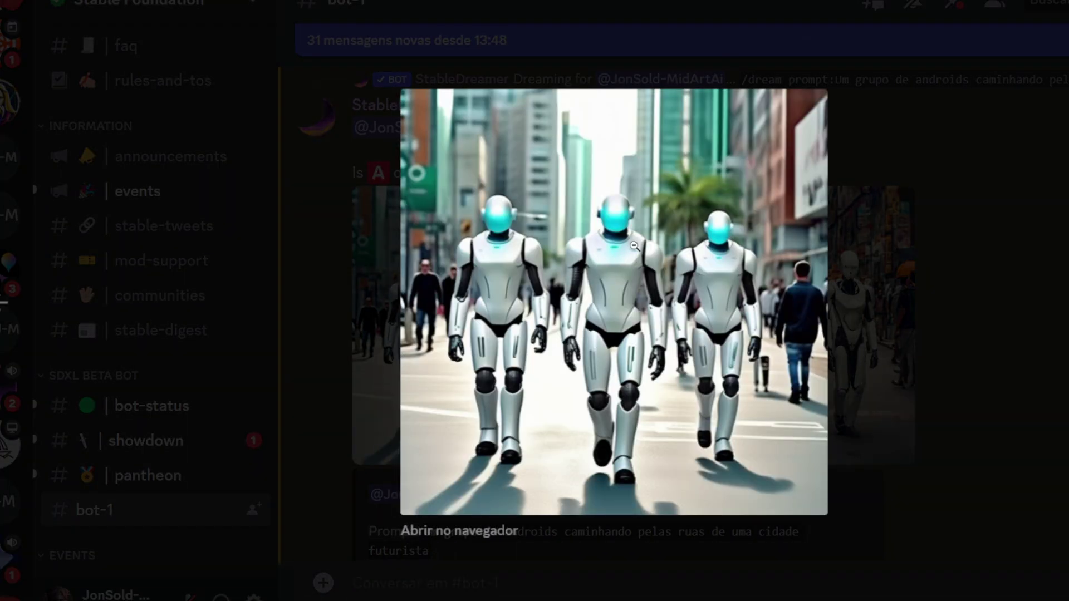
click(938, 275)
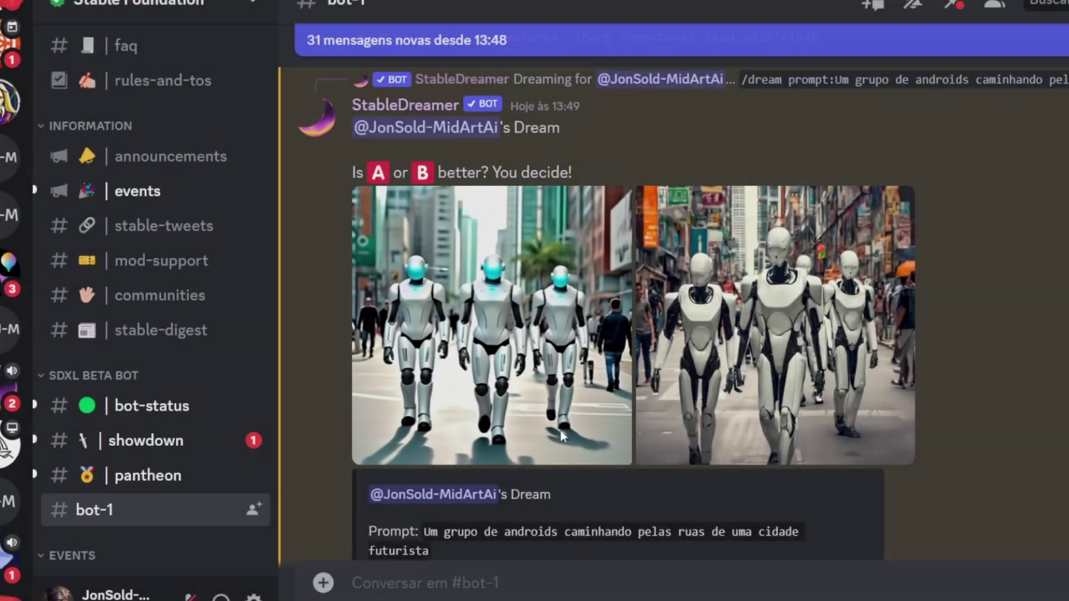
scroll(566, 528, down, 5)
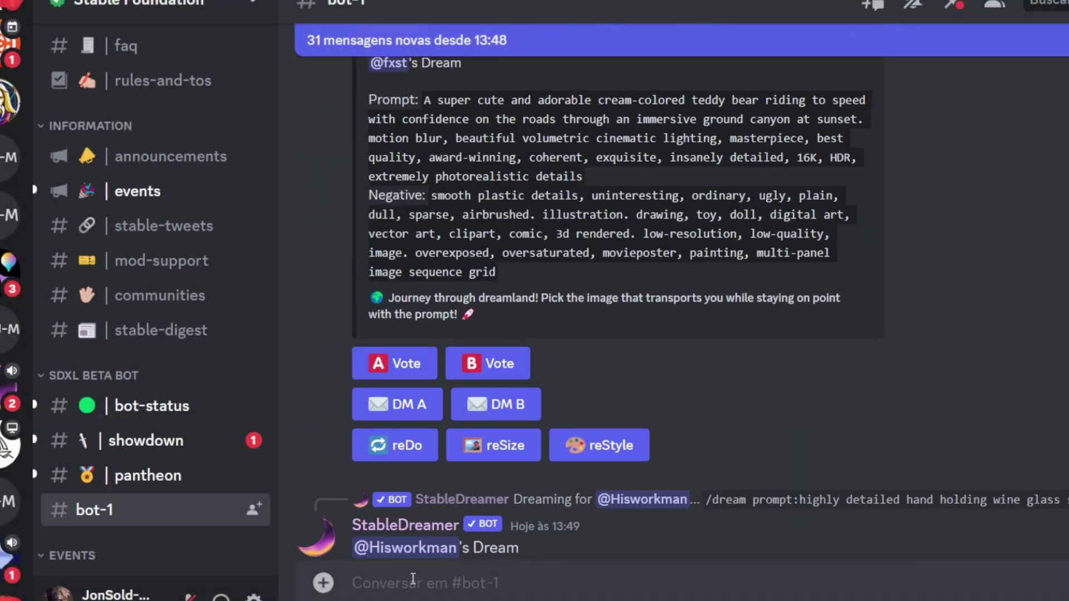
text(/)
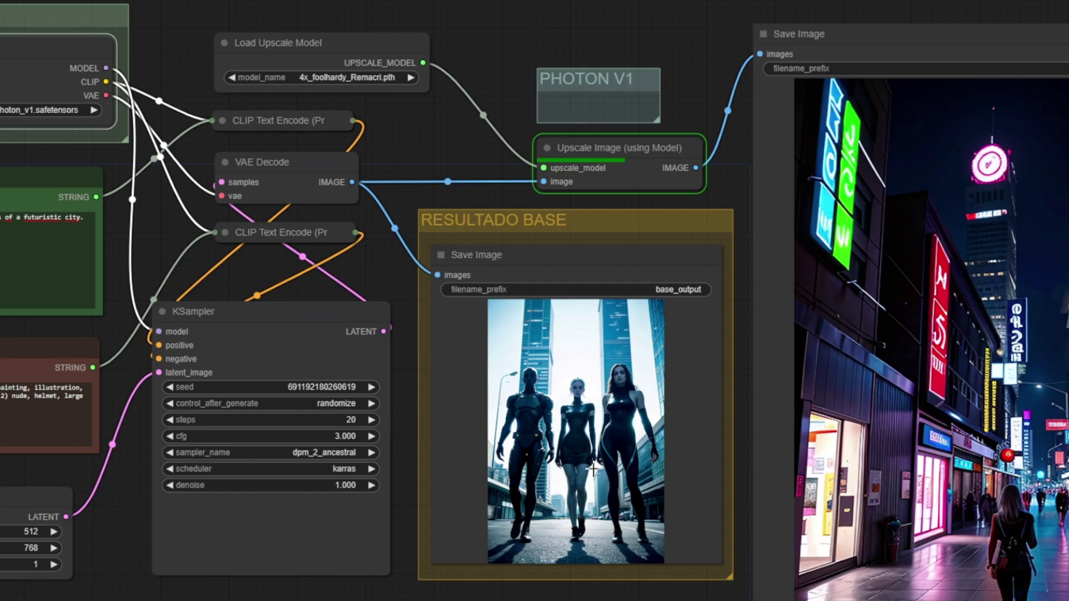
Switch to ComfyUI and compare the base android image with its upscaled version across the workflow
scroll(593, 471, up, 2)
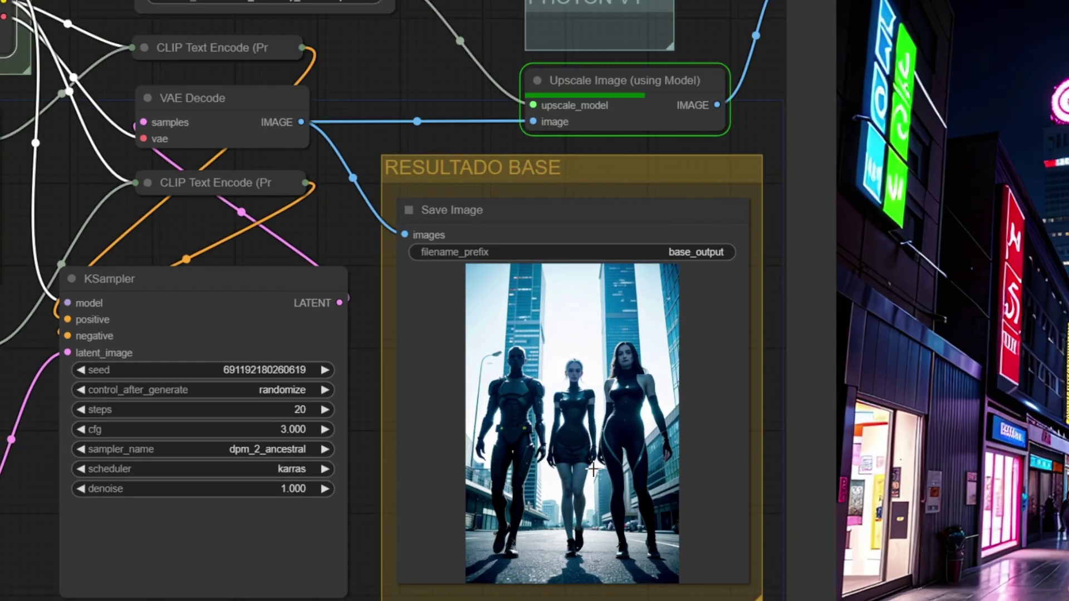
scroll(593, 470, down, 3)
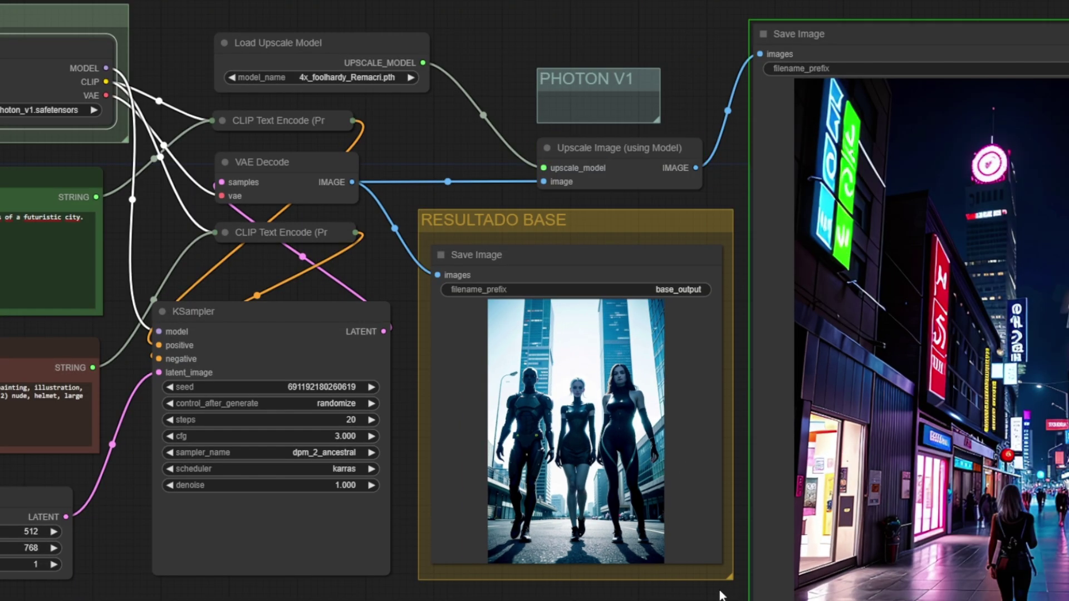
drag(723, 594, 565, 556)
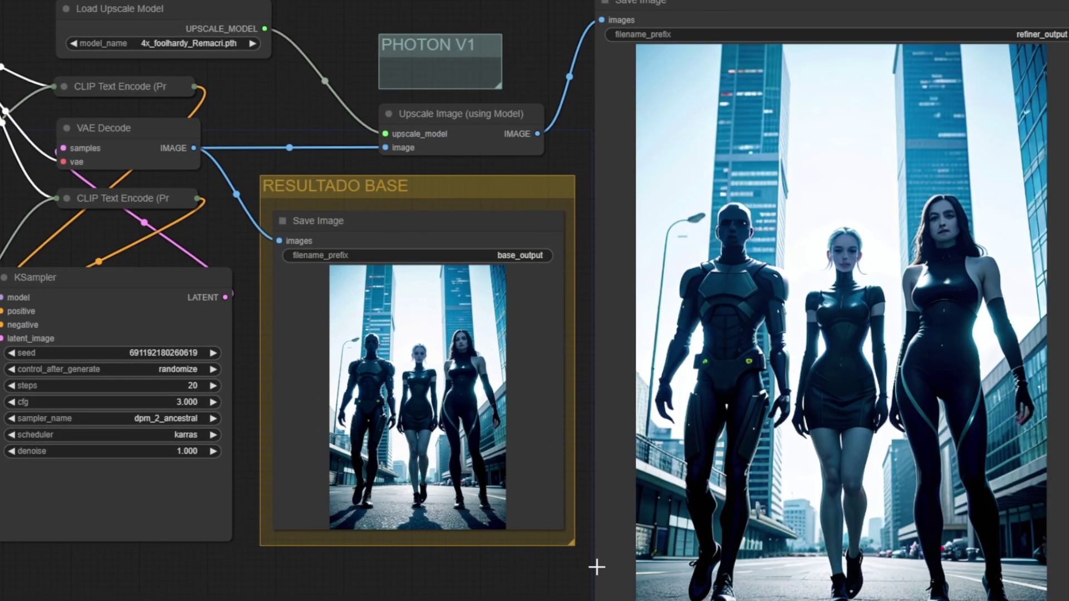
scroll(575, 583, down, 1)
drag(501, 587, 613, 563)
scroll(638, 508, down, 1)
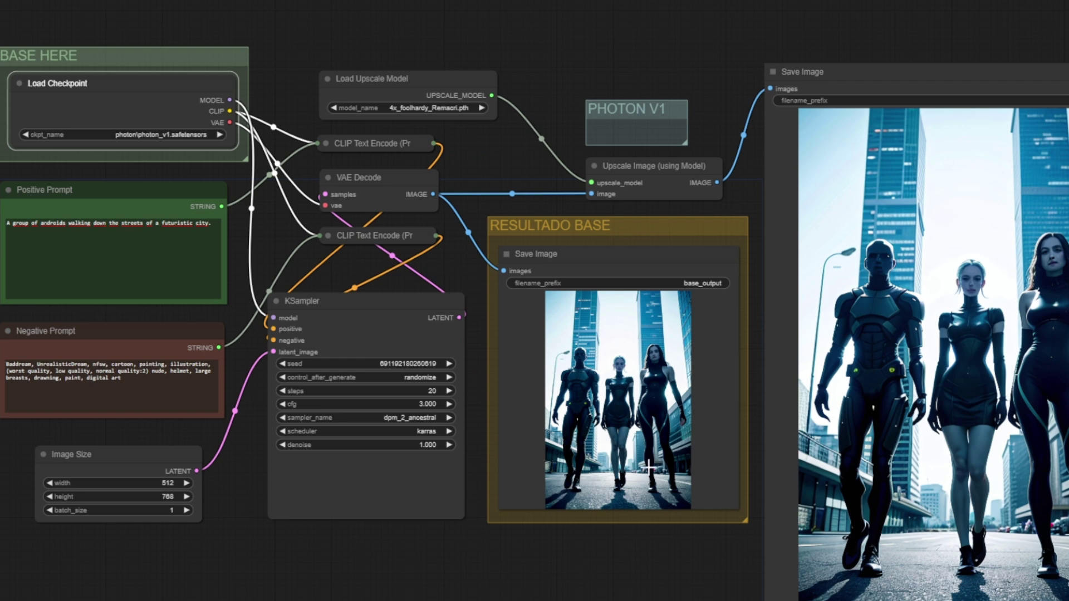